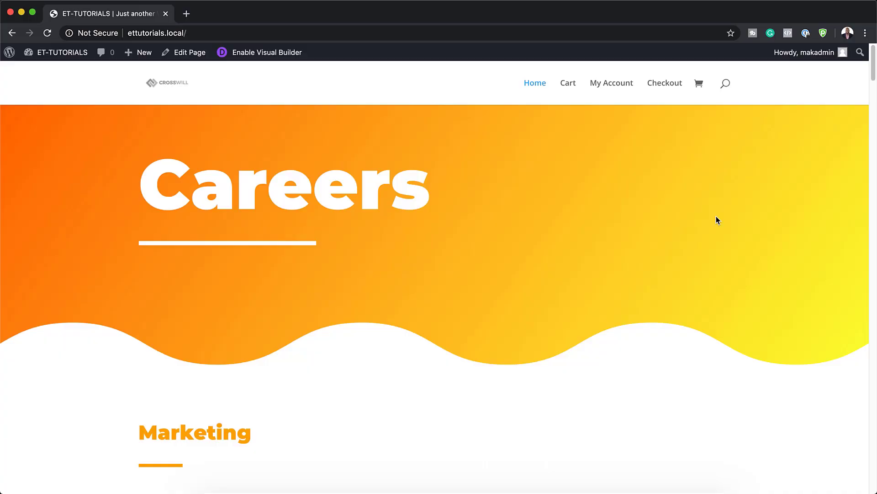
Step: Examine the finished Careers page from its header through the Marketing and Development post listings
scroll(717, 220, down, 10)
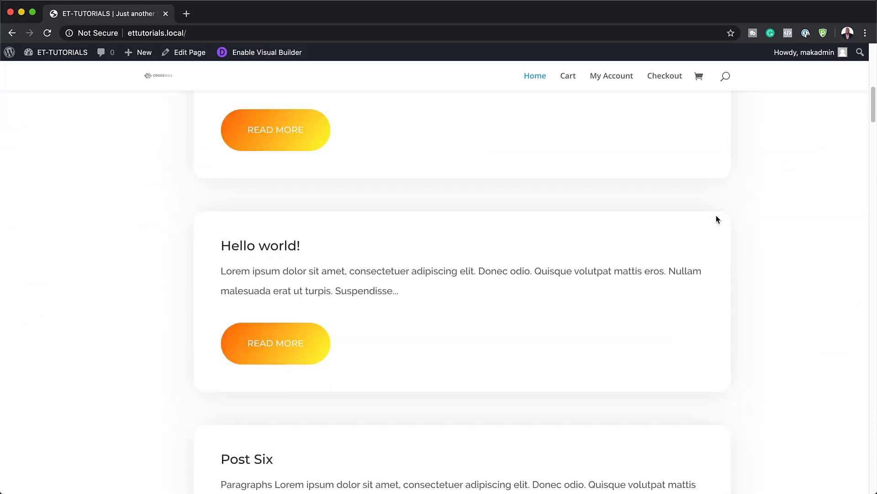
scroll(717, 220, down, 15)
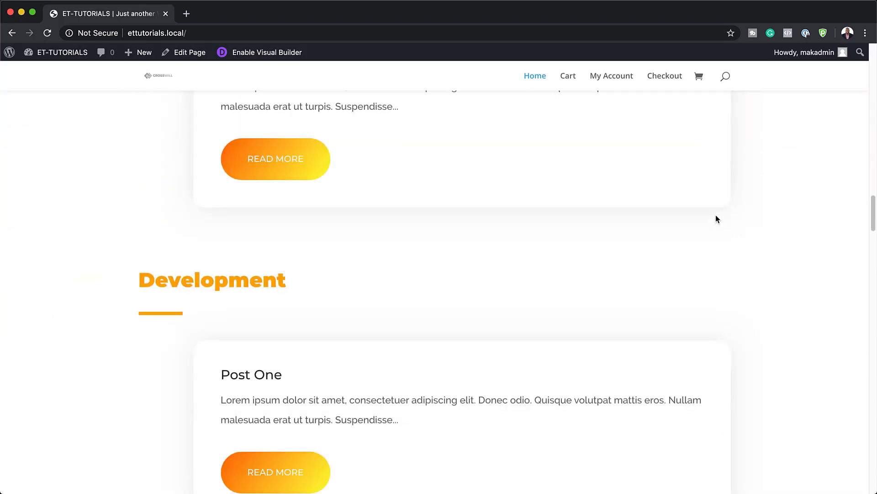
scroll(717, 219, down, 15)
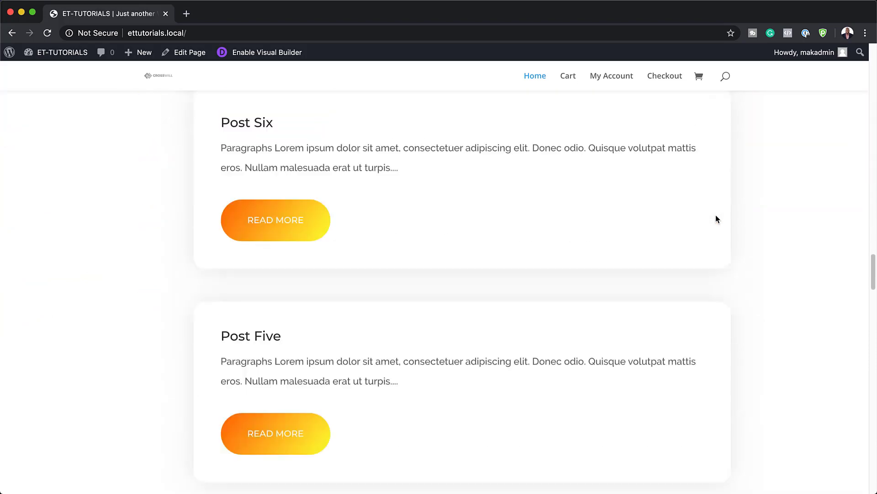
scroll(716, 219, down, 8)
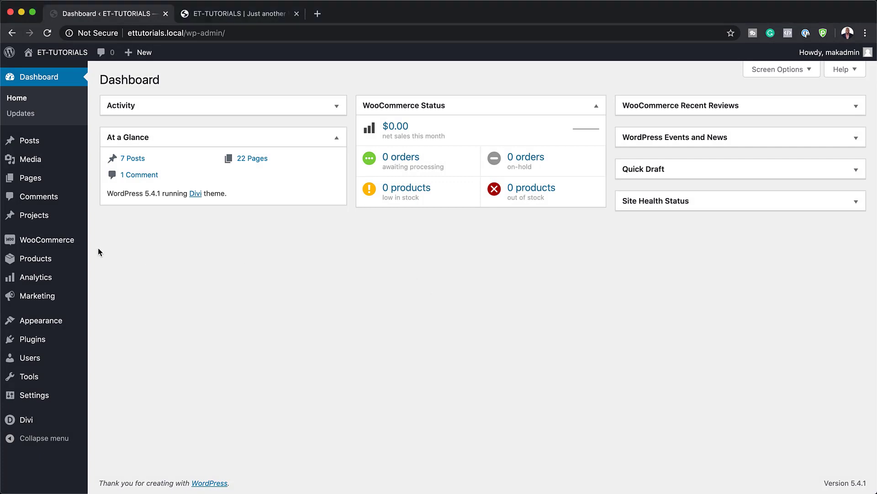
Step: Create a new page titled "Careers" and start building it from scratch with Divi Builder, dismissing the row insertion prompt
click(100, 195)
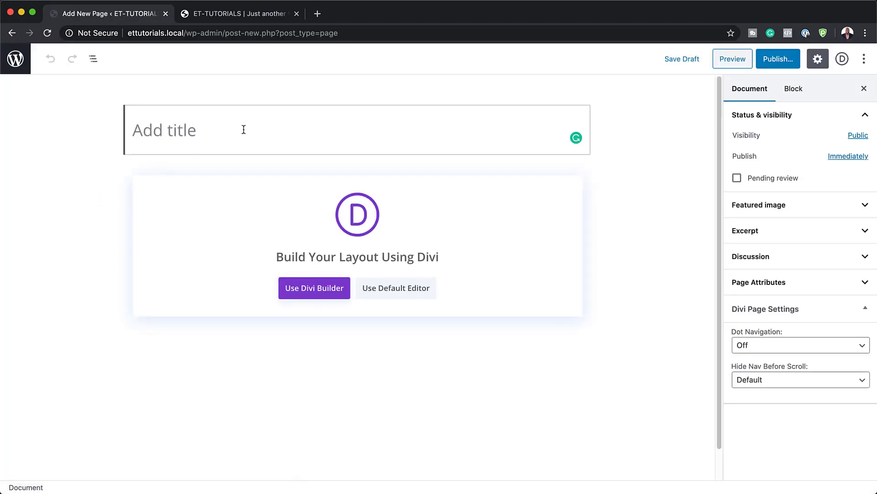
text(Careers)
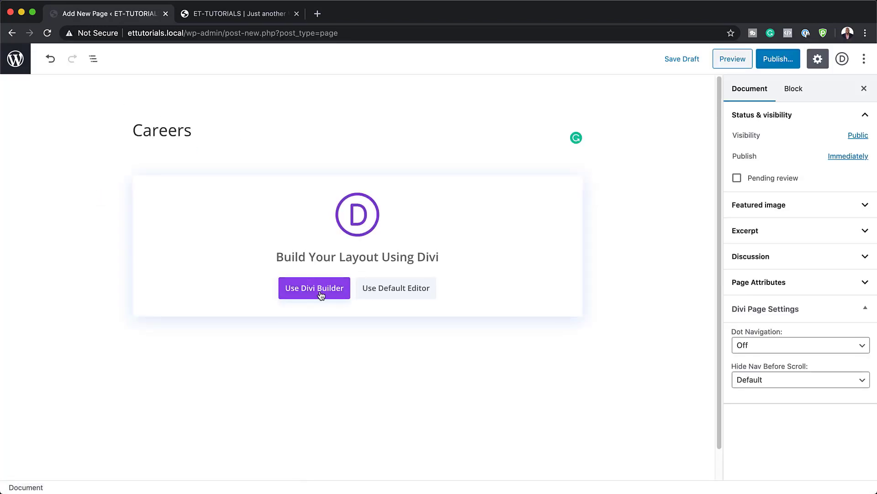
click(320, 293)
click(321, 293)
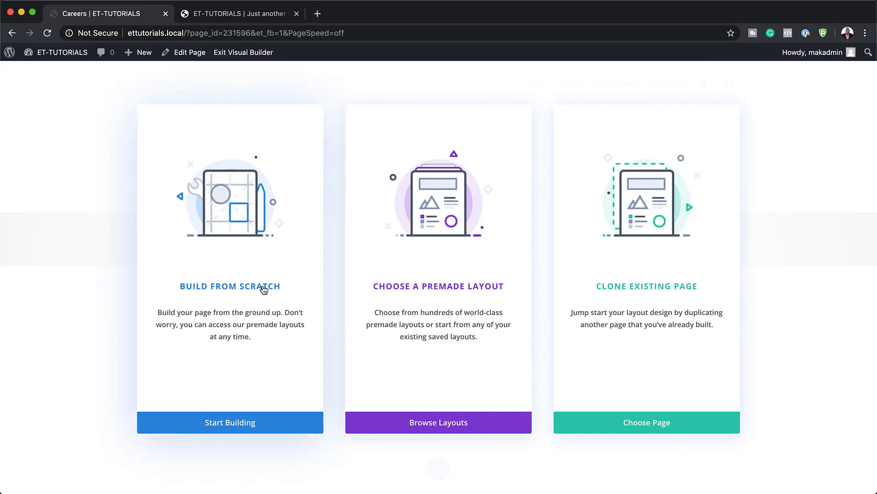
click(263, 289)
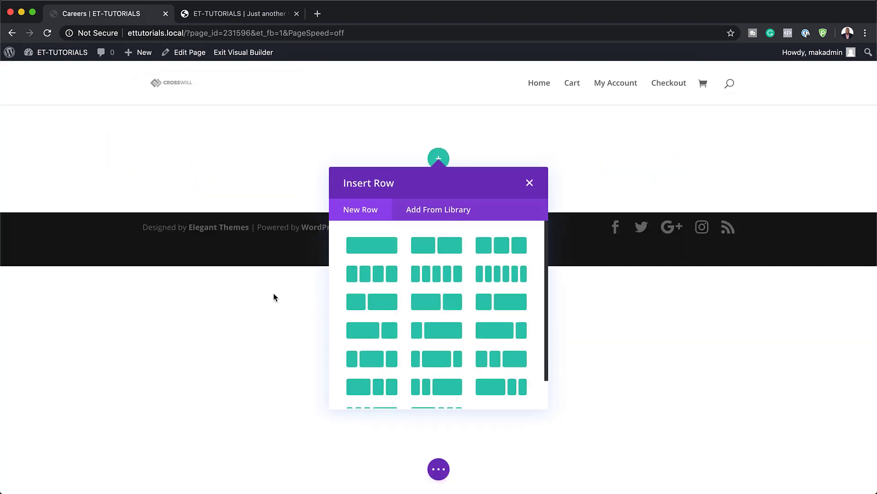
click(530, 183)
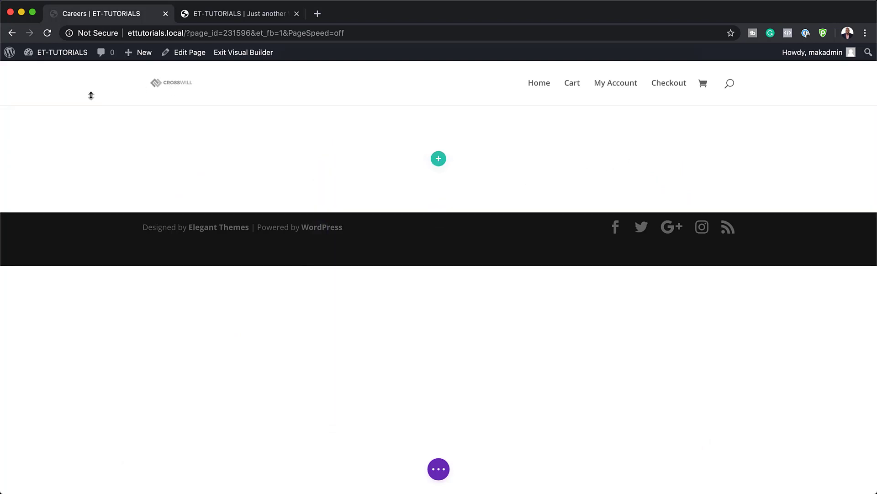
Step: Give the empty section a gradient background with #ff6600 as the first color and #fbff30 as the second
click(28, 116)
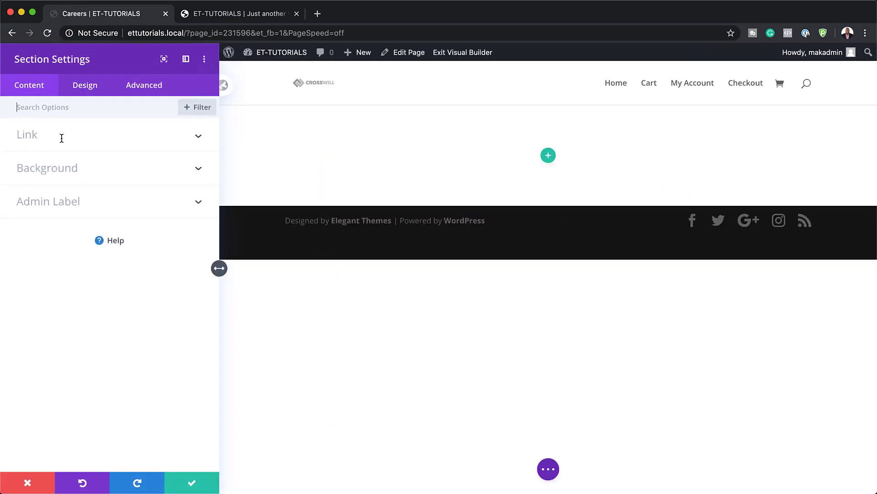
click(70, 173)
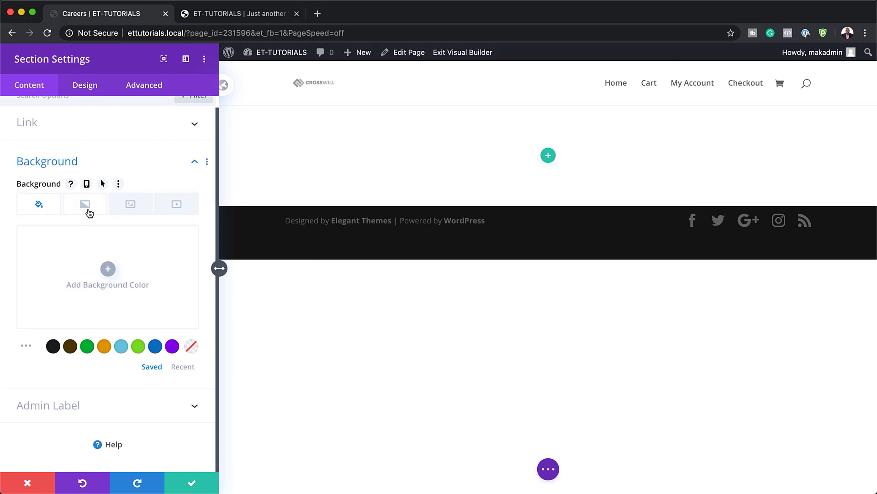
click(88, 210)
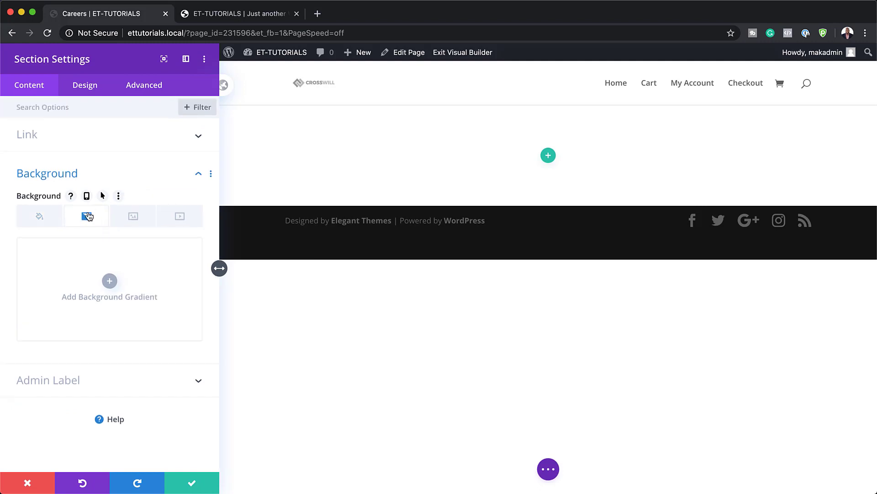
click(109, 281)
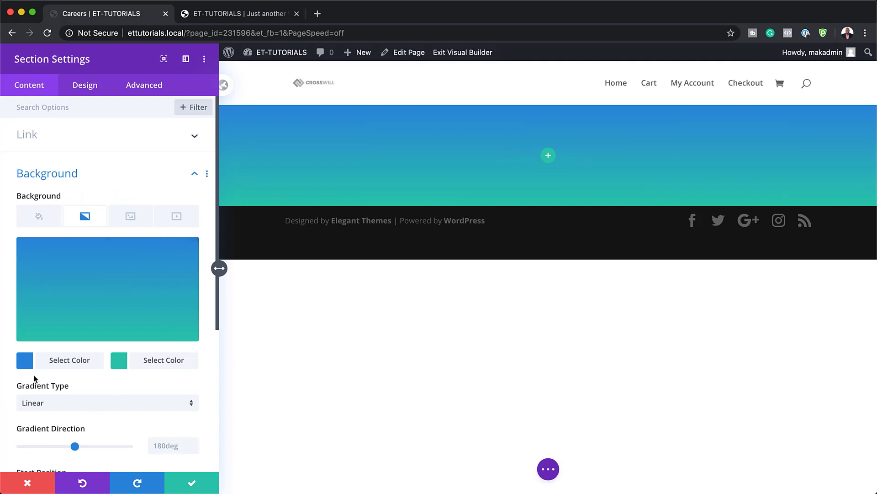
click(27, 363)
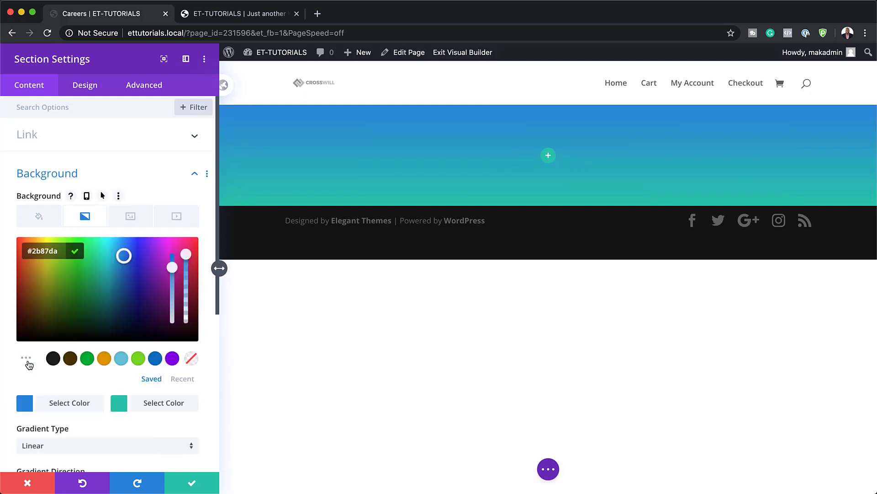
click(47, 251)
text(#ff6600)
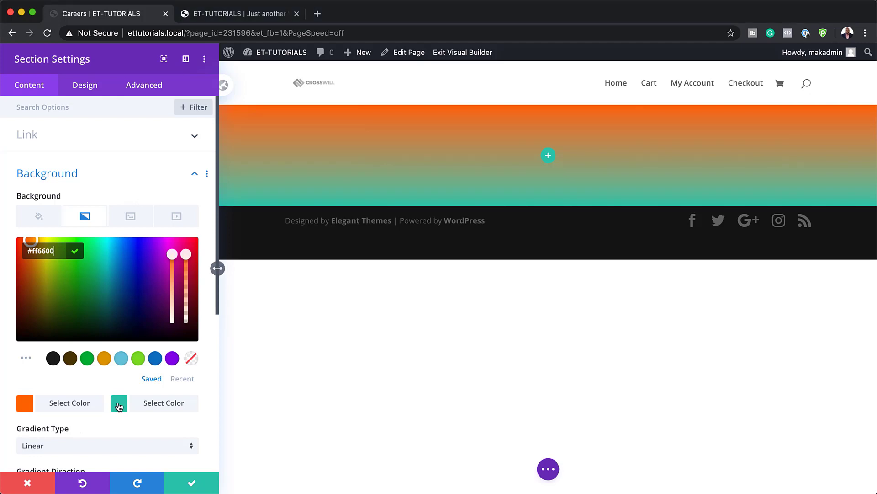
click(118, 405)
click(62, 250)
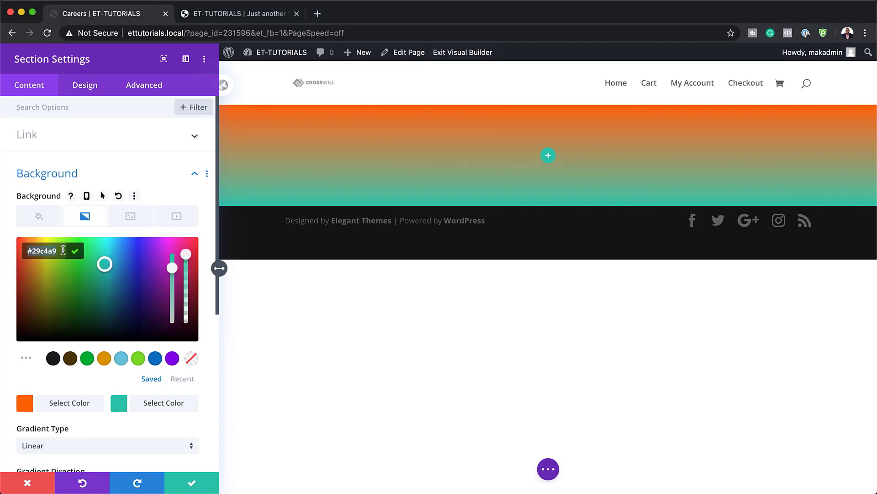
text(#fbff30)
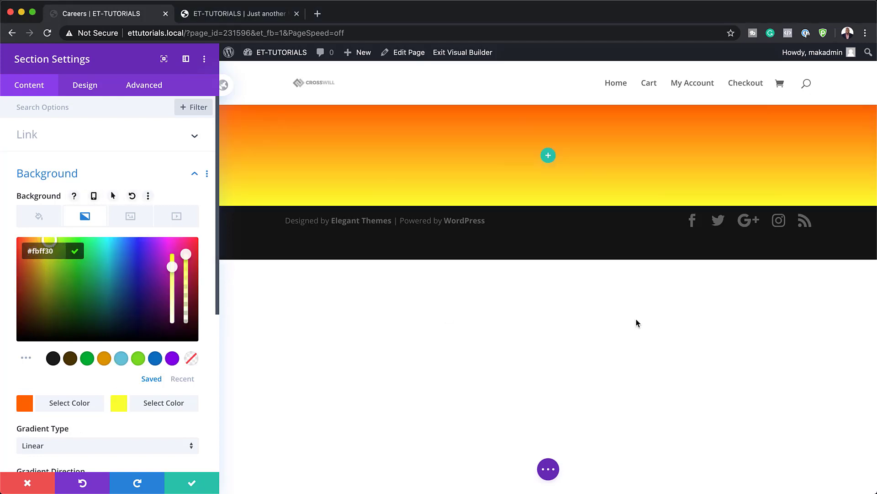
Step: Set the direction of the section's background gradient to 126deg
key(super+Tab)
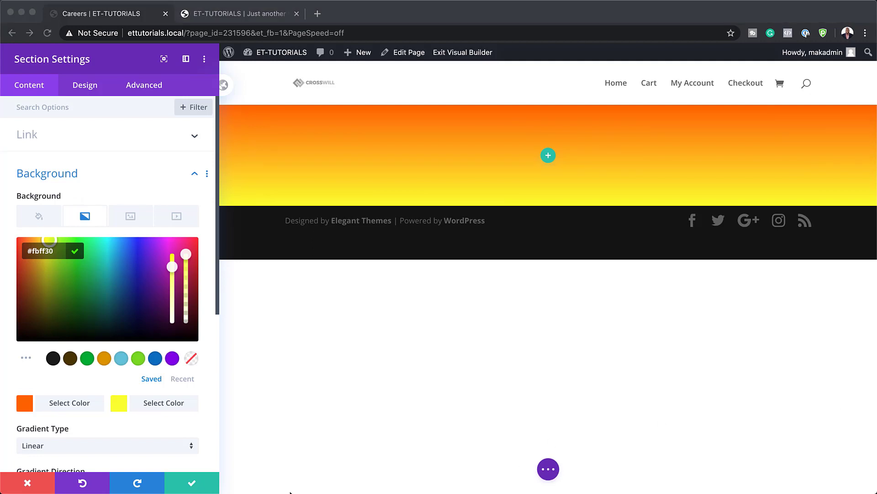
scroll(191, 434, down, 5)
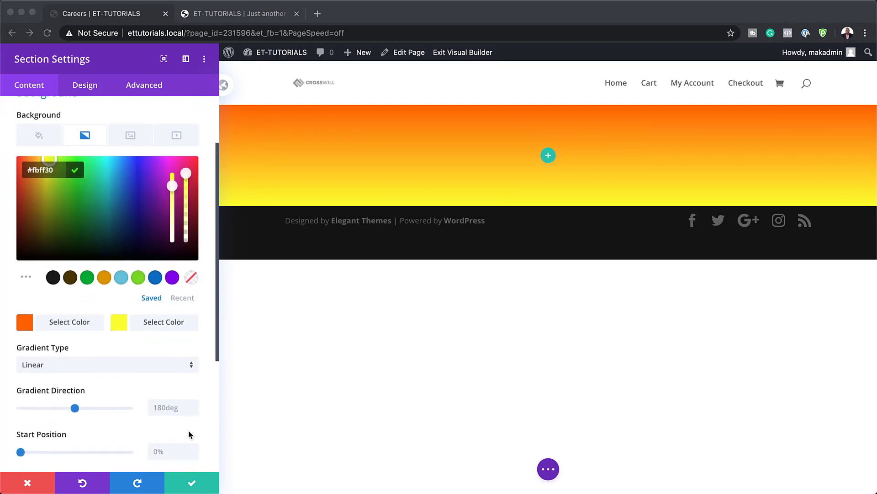
scroll(190, 433, down, 1)
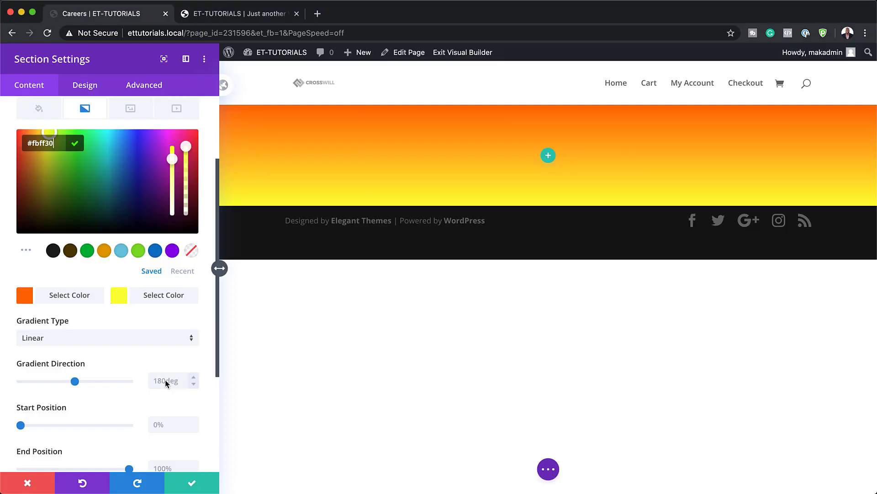
click(163, 382)
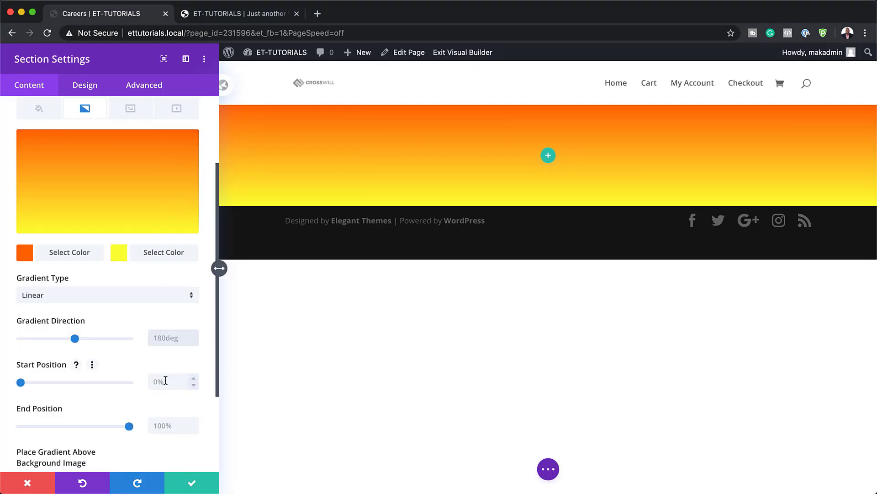
click(58, 339)
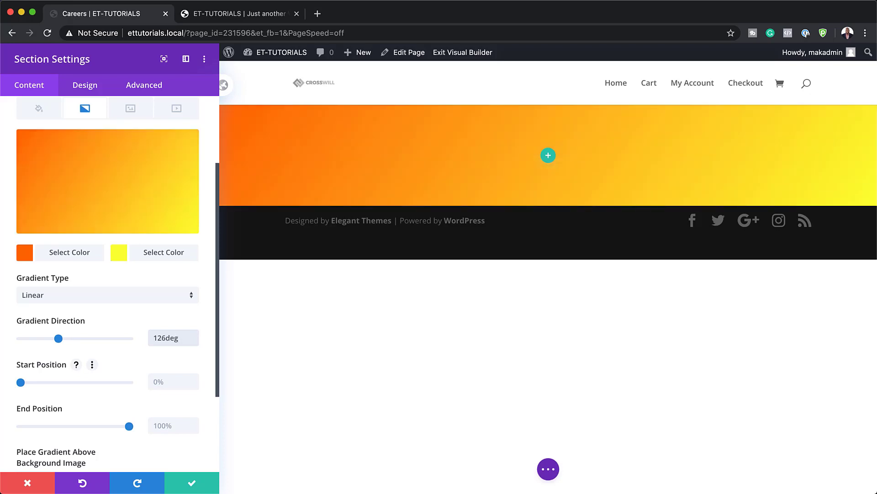
Step: Add a bottom divider to the section using the single smooth wave style
click(86, 85)
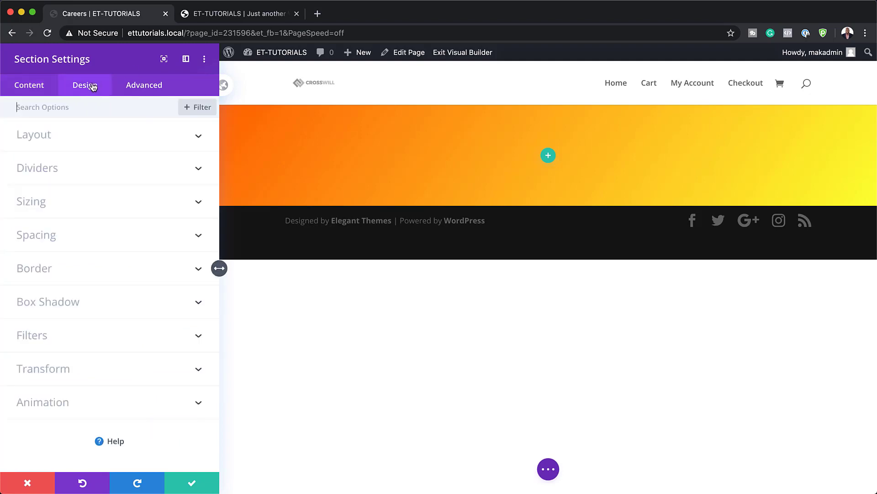
click(49, 169)
click(160, 158)
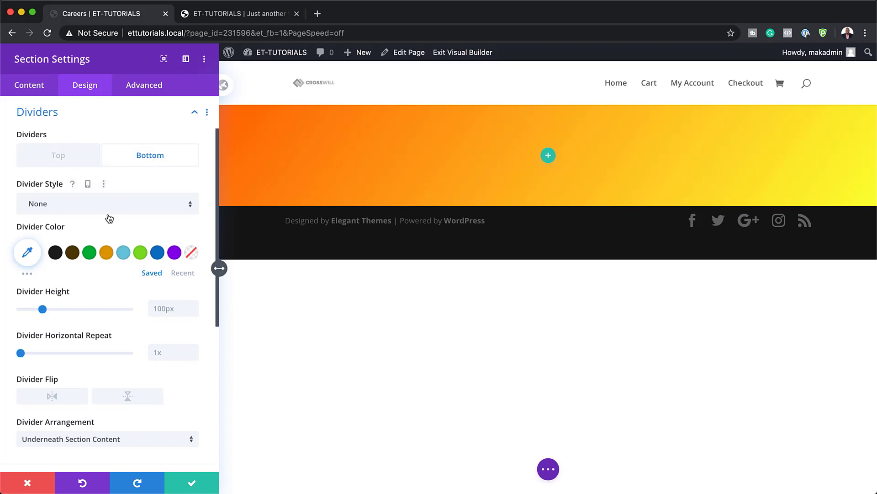
click(90, 206)
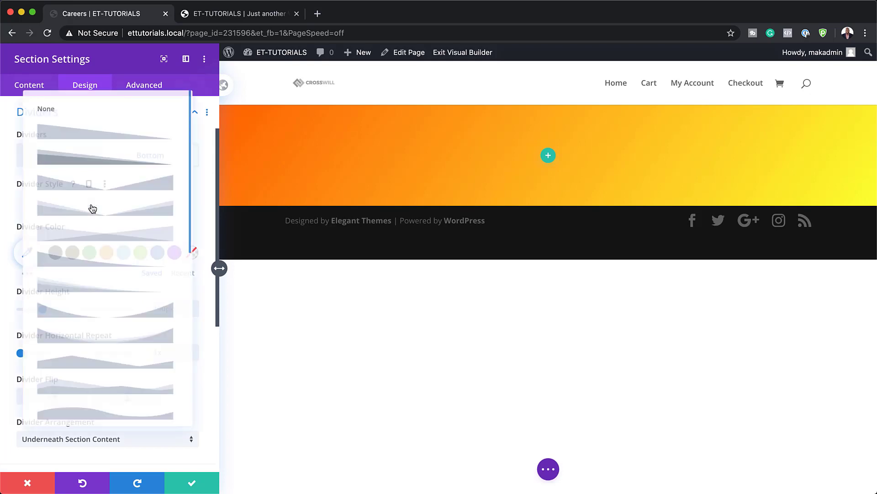
scroll(143, 331, down, 5)
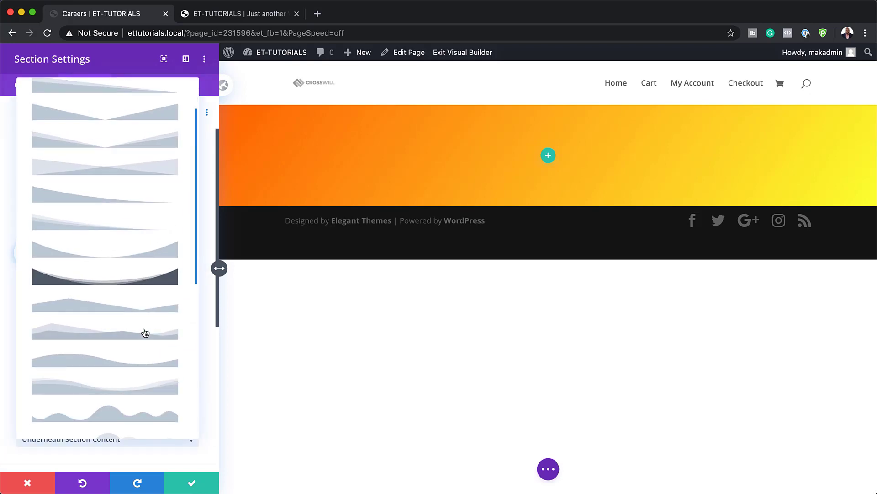
click(114, 365)
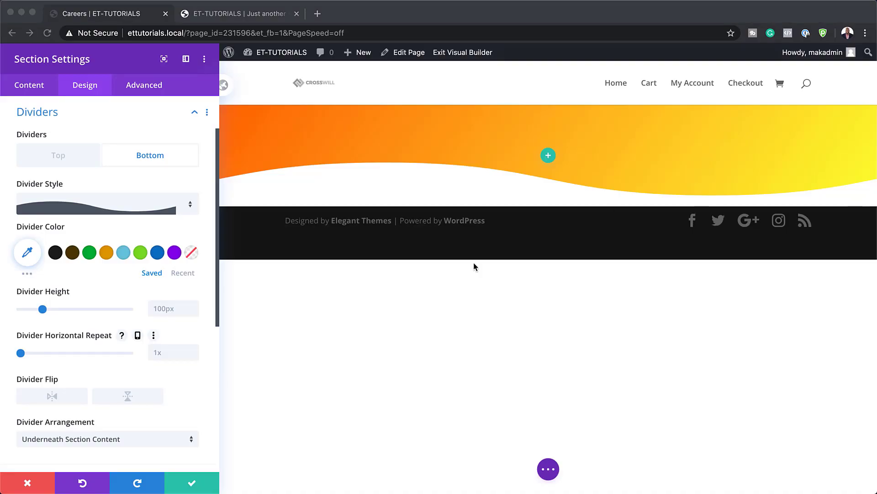
Step: Set the bottom divider's height to 8vw and its horizontal repeat to 3x
click(164, 313)
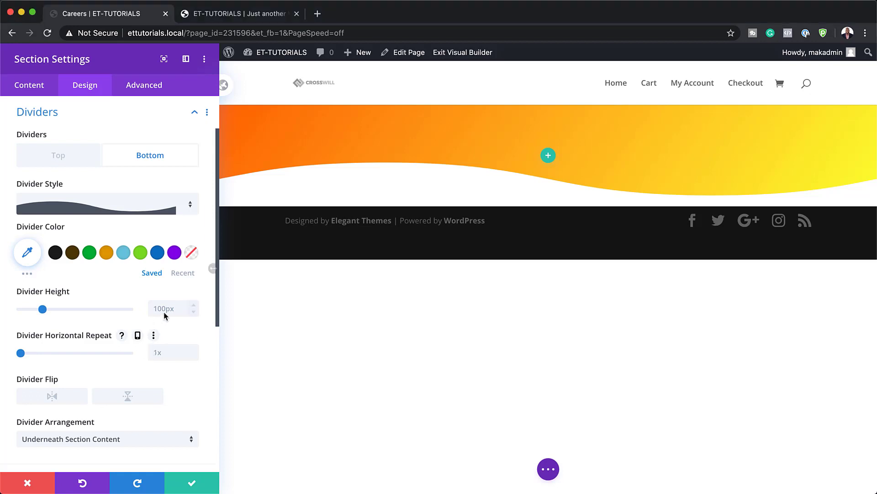
text(8vw)
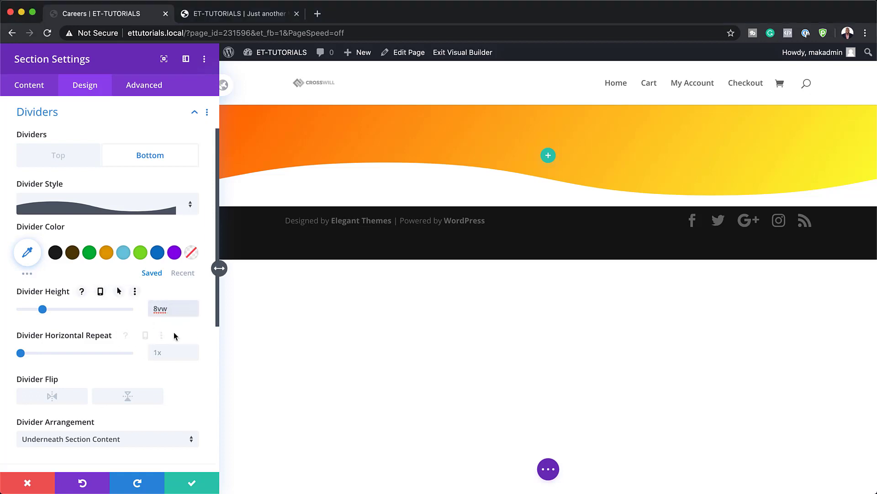
click(175, 332)
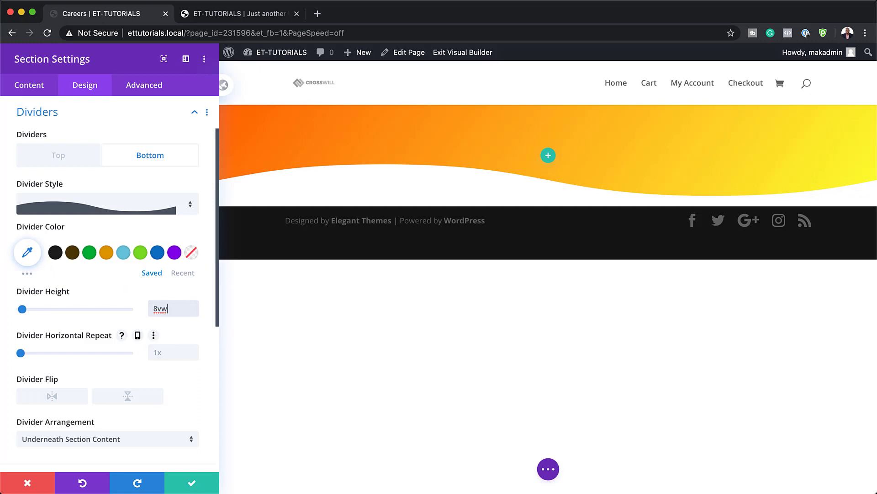
click(168, 350)
click(194, 350)
click(195, 350)
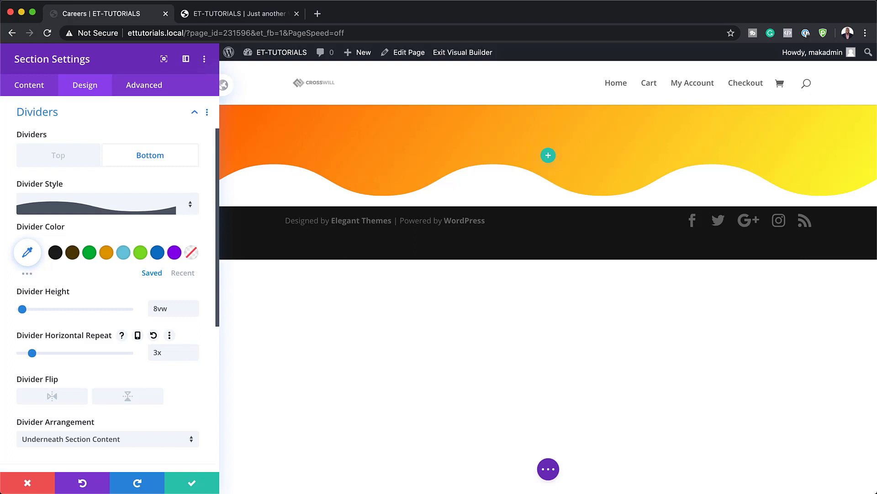
Step: Set the section's bottom padding to 200px
scroll(174, 409, down, 1)
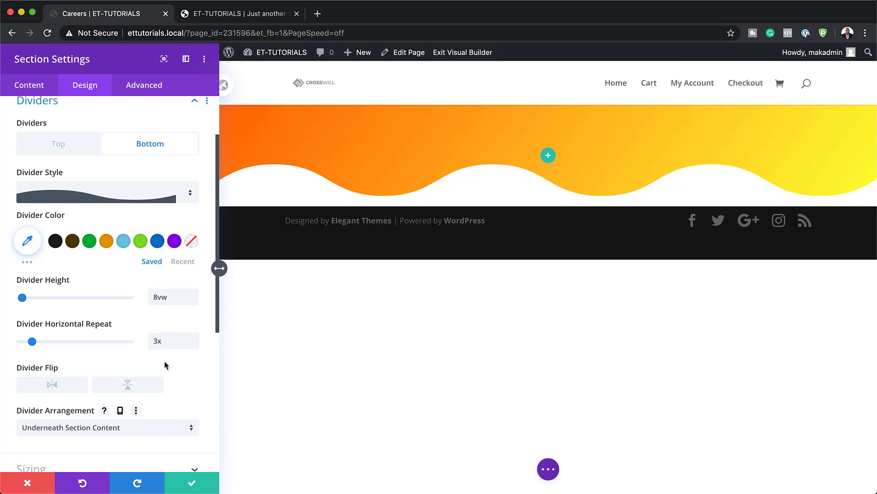
scroll(164, 365, down, 5)
click(37, 358)
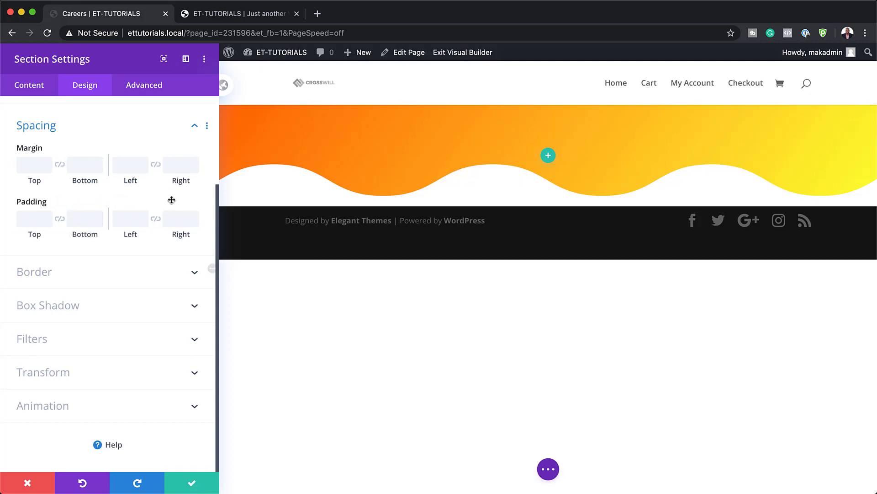
click(78, 221)
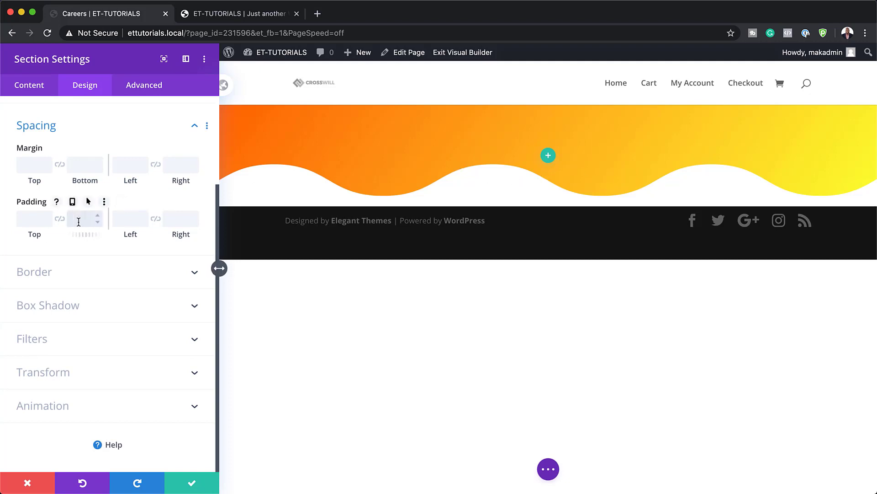
text(200px)
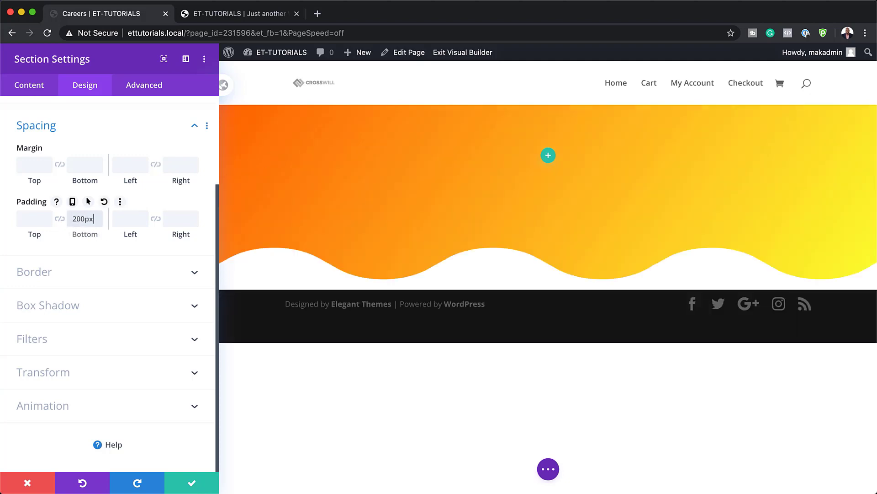
Step: Save the section settings, then add a single-column row to the section with a Text module in it
click(194, 485)
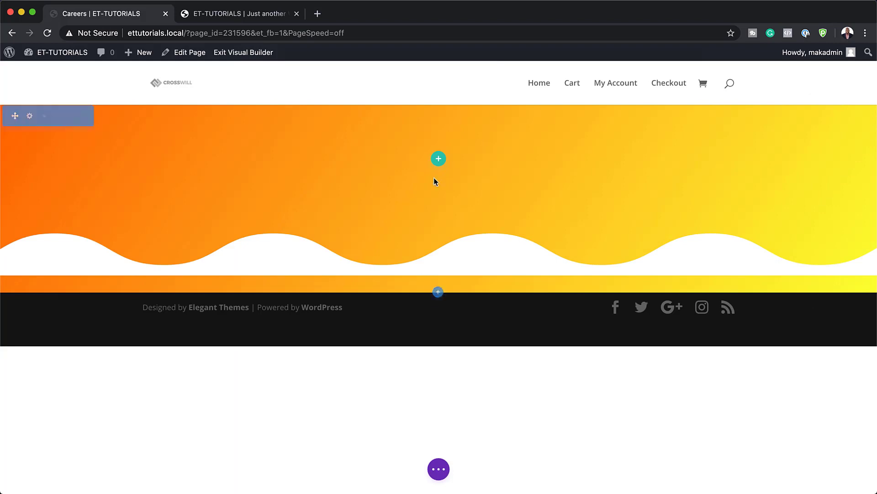
click(438, 159)
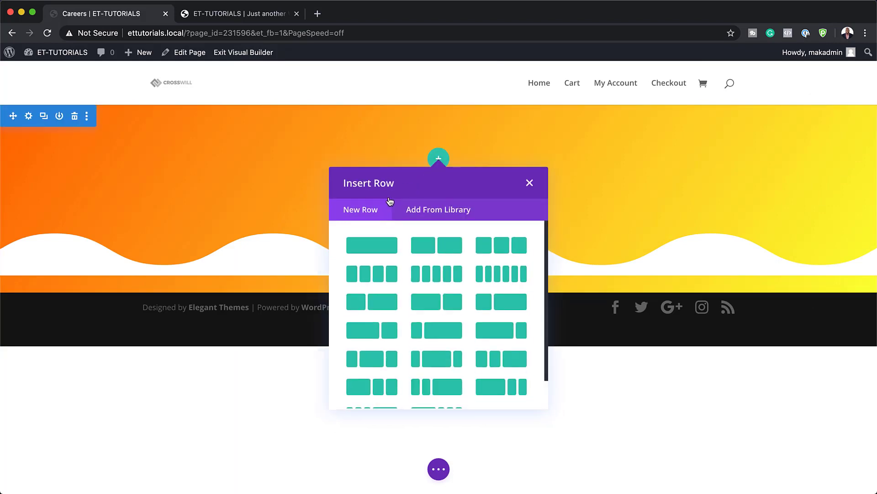
click(372, 245)
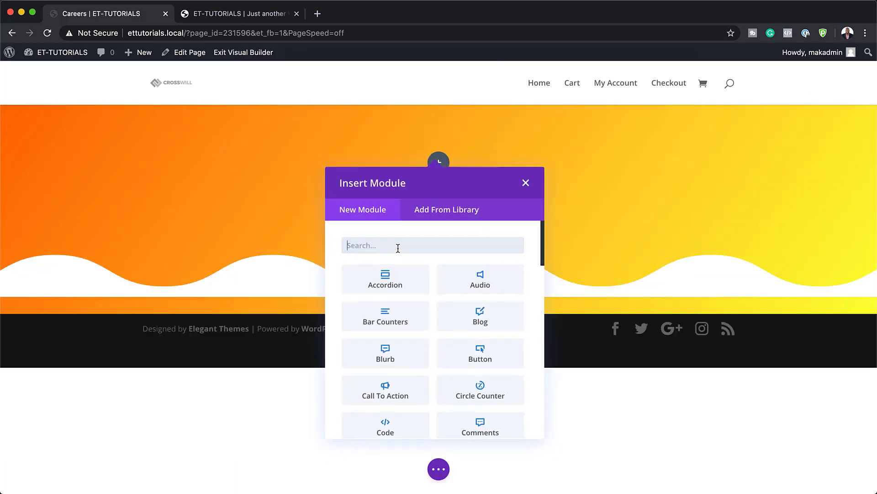
text(text)
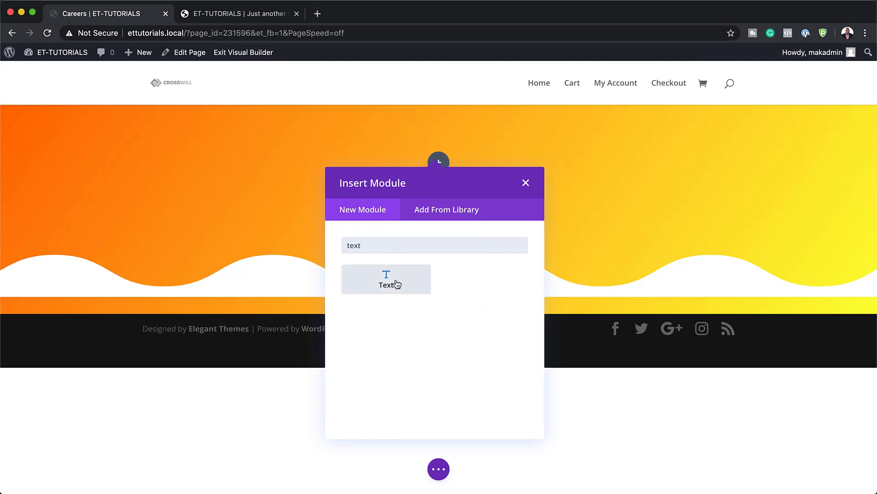
click(396, 282)
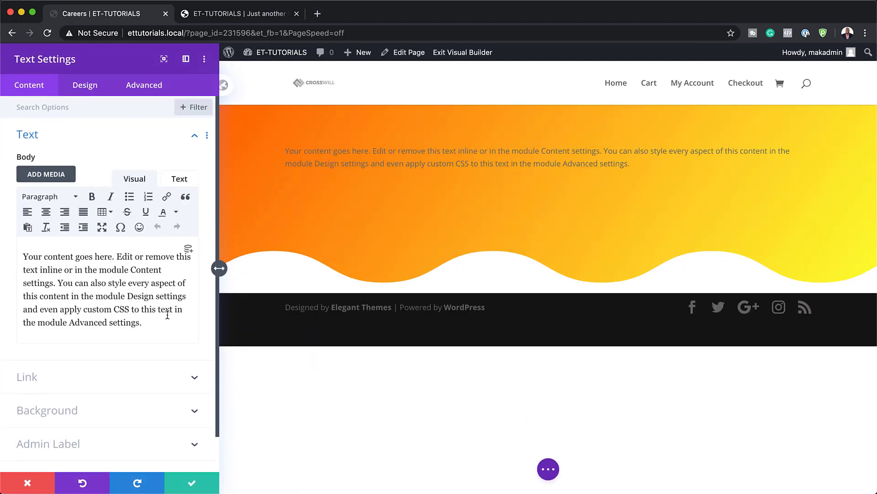
Step: Replace the Text module's placeholder body with "Careers" and format it as Heading 1
drag(143, 322, 2, 237)
text(Careers)
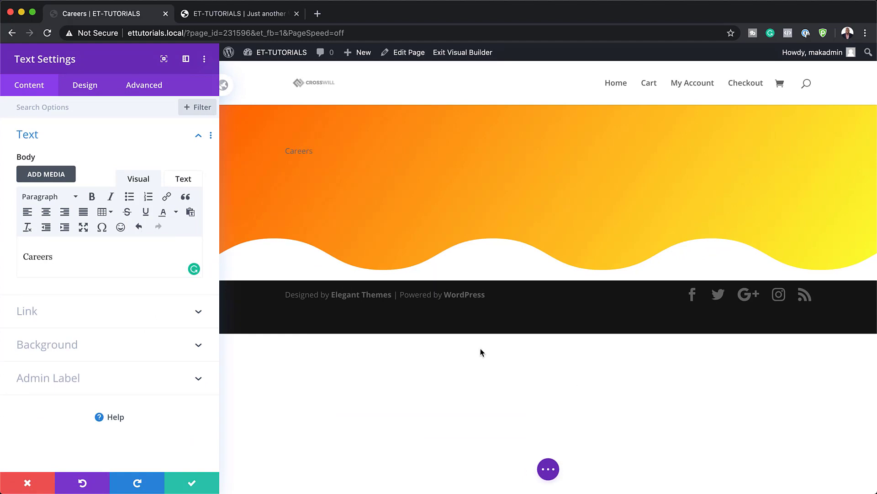
double_click(53, 256)
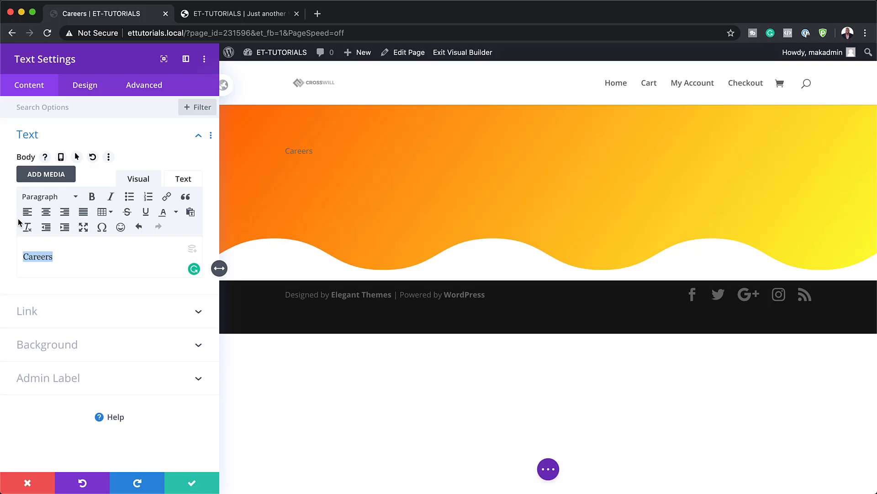
click(46, 197)
click(64, 242)
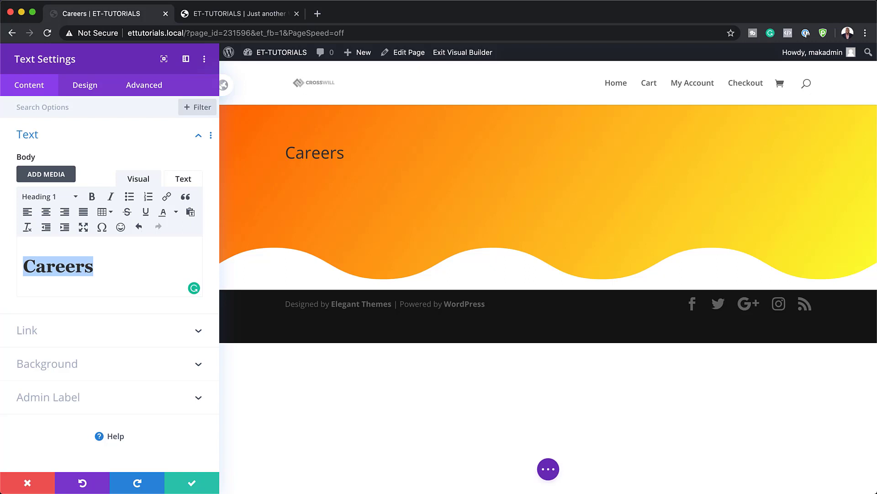
Step: Set the H1 heading font to Montserrat with the Heavy font weight
click(86, 87)
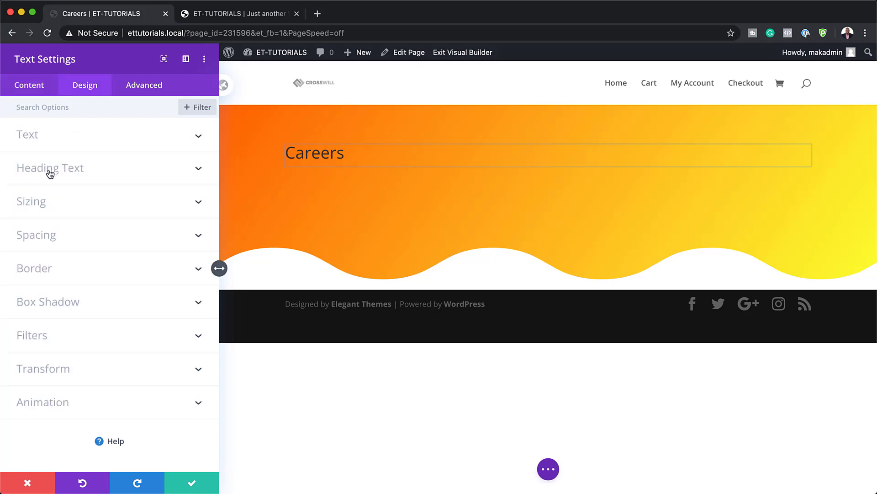
click(51, 172)
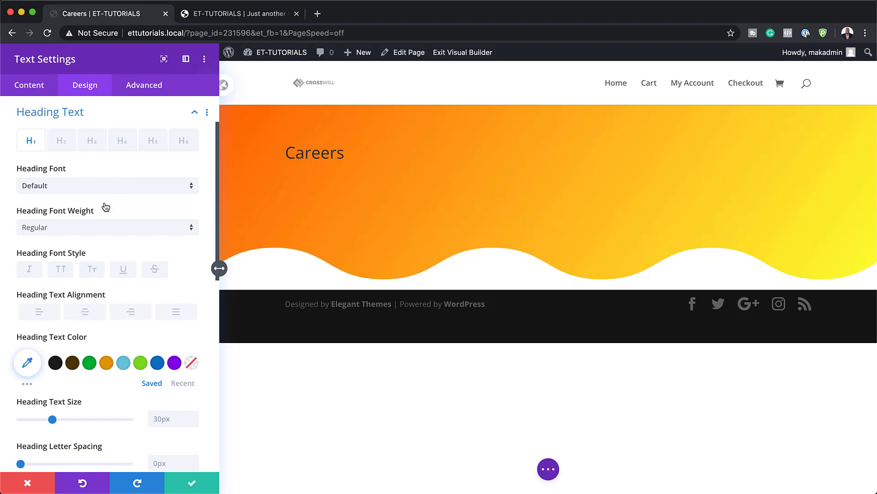
click(71, 189)
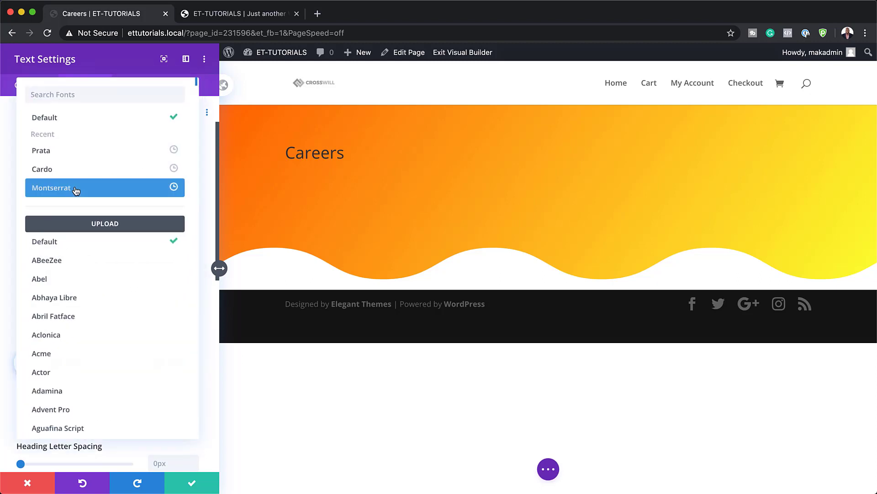
click(74, 188)
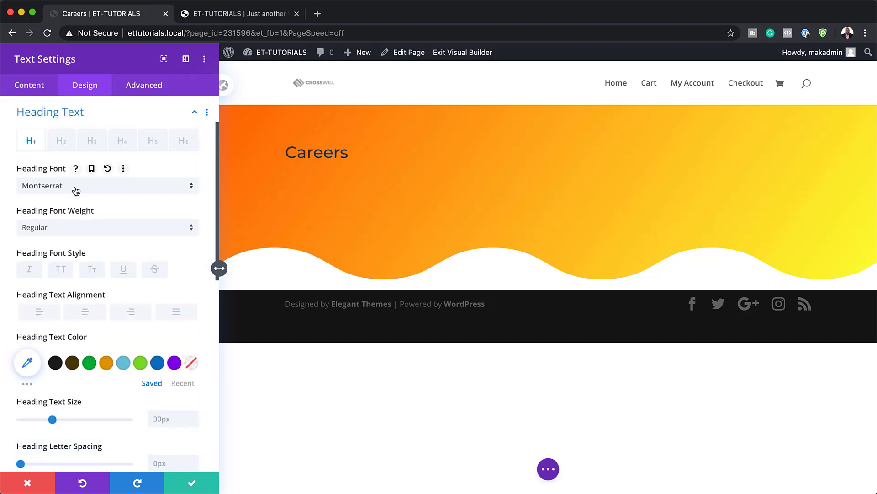
click(80, 232)
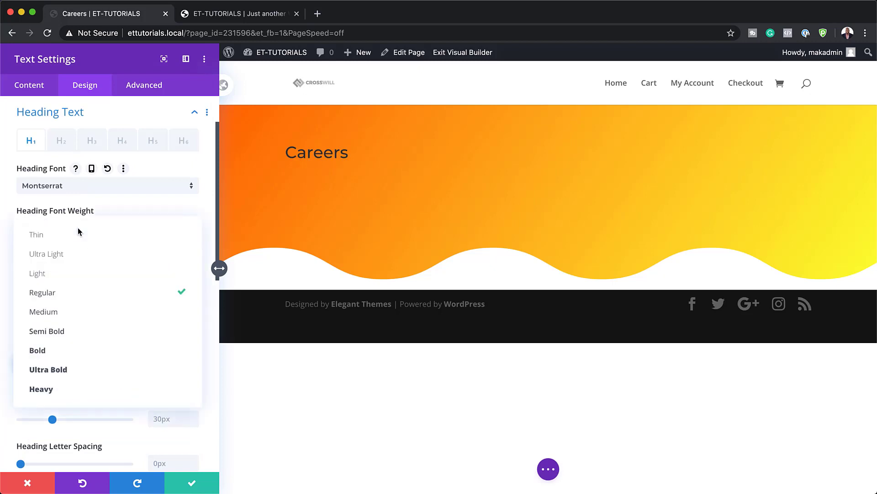
click(76, 389)
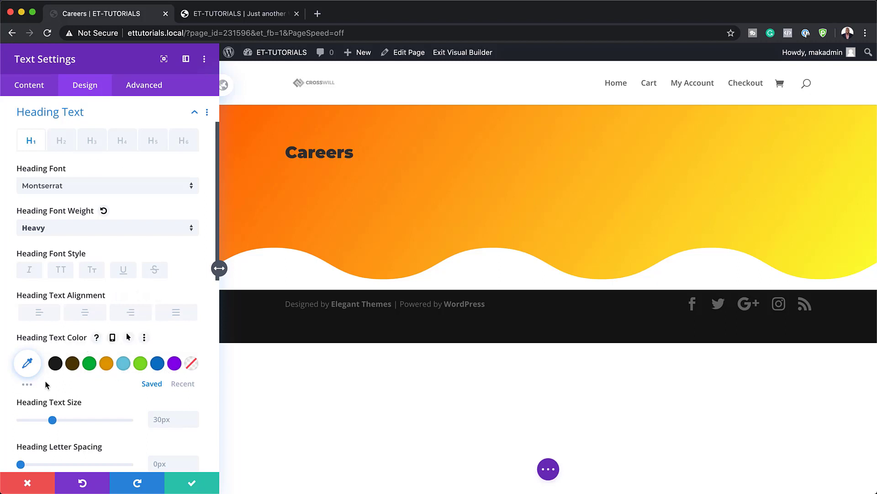
Step: Set the H1 heading's text color to #ffffff and its desktop text size to 8rem
click(27, 364)
text(#ffffff)
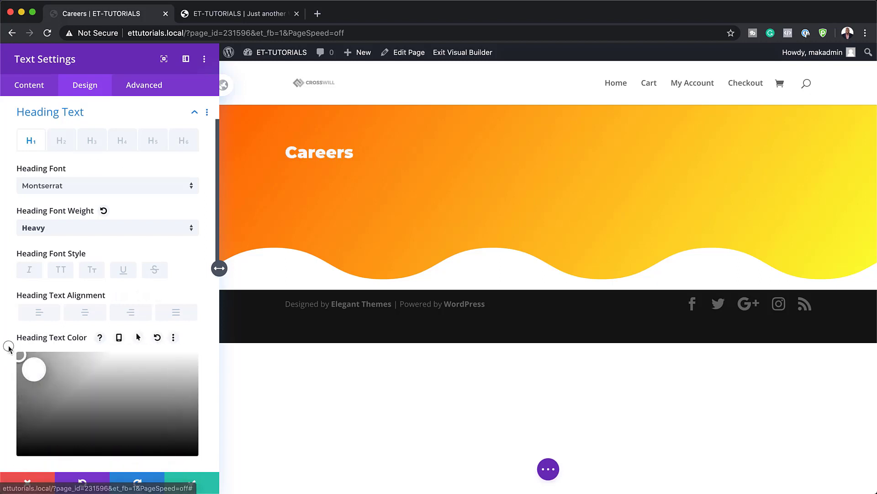
click(8, 346)
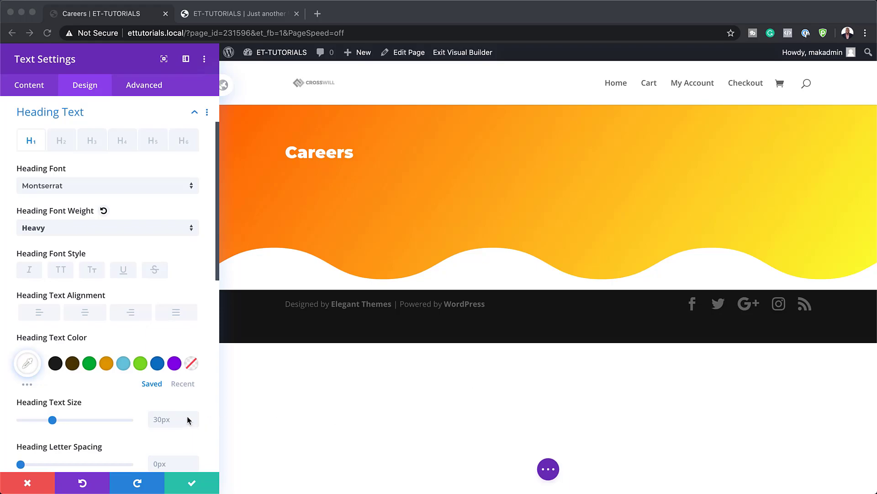
click(172, 420)
text(8rem)
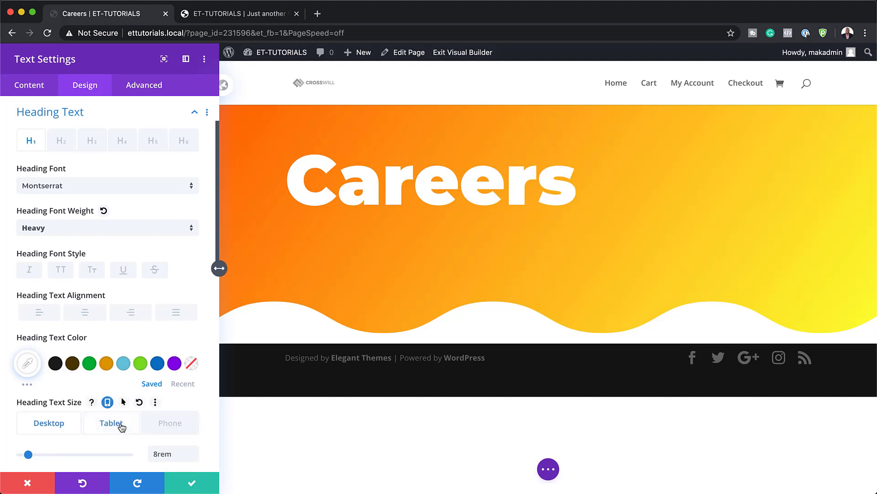
Step: Set the H1 heading's text size to 4rem on tablet and 2.5rem on phone, and save the Text module
click(116, 422)
click(193, 457)
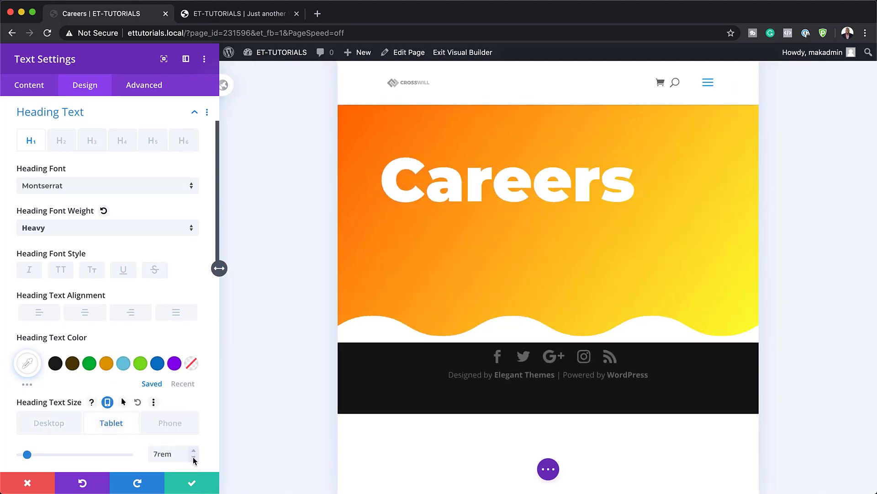
click(194, 456)
click(193, 457)
click(193, 457)
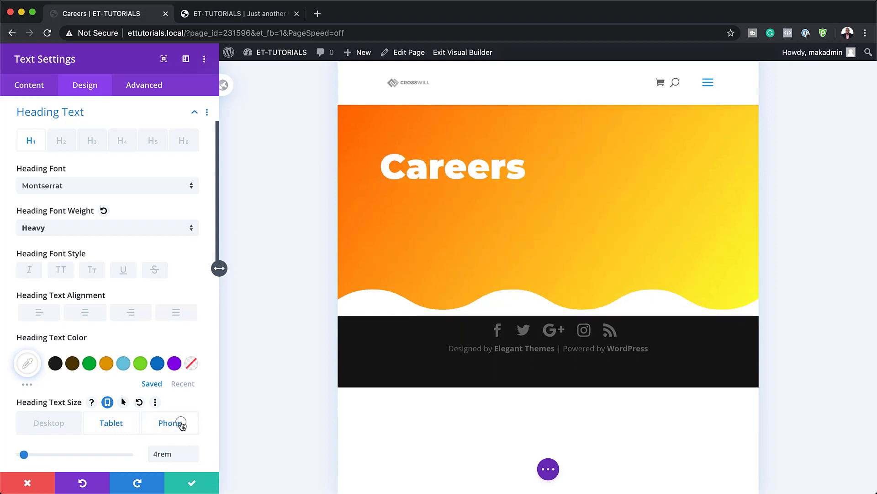
click(182, 423)
click(171, 453)
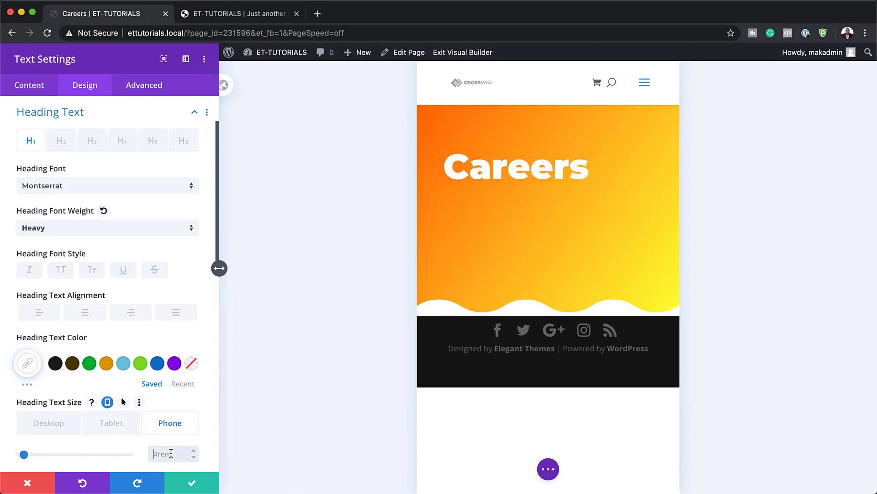
text(2.5rem)
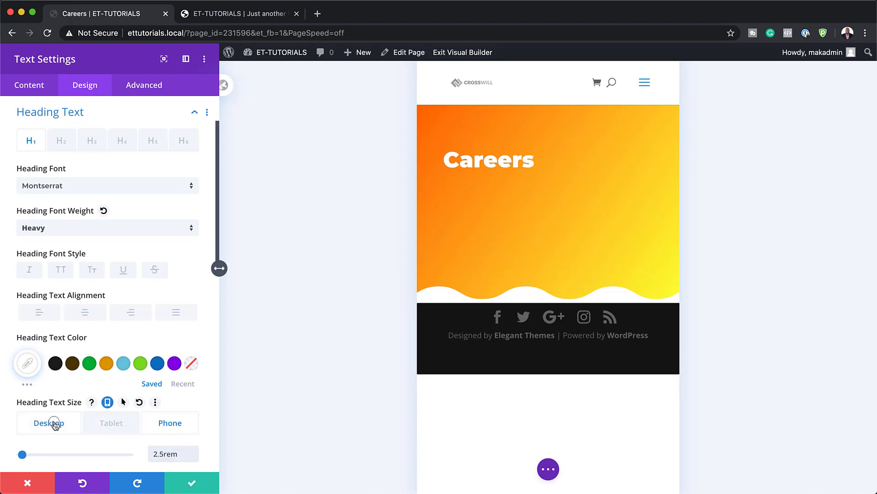
click(48, 423)
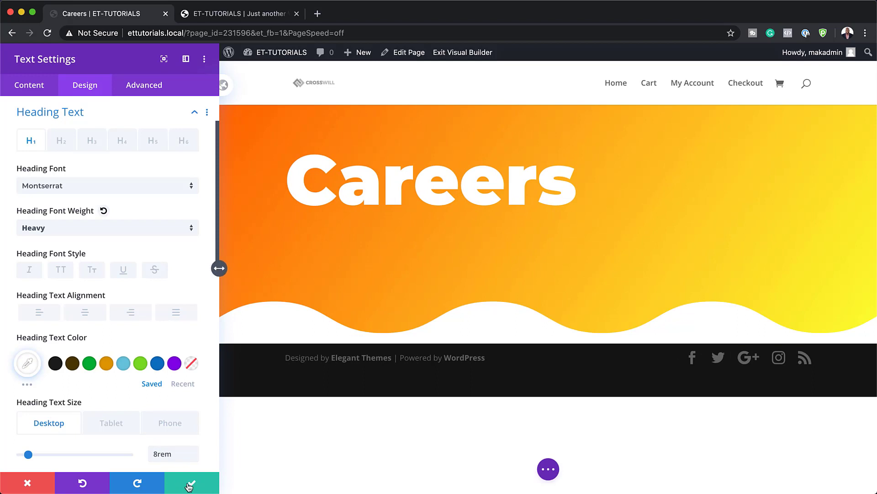
click(192, 481)
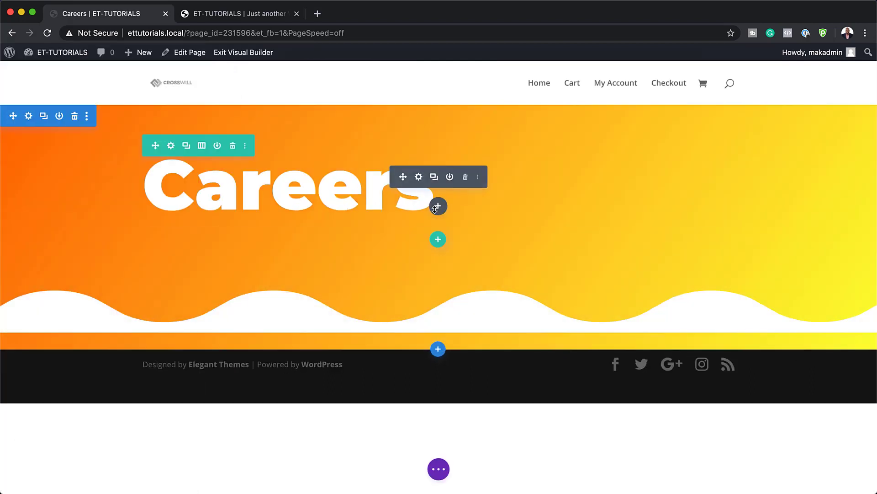
Step: Insert a Divider module directly below the Careers heading in the same row
click(438, 207)
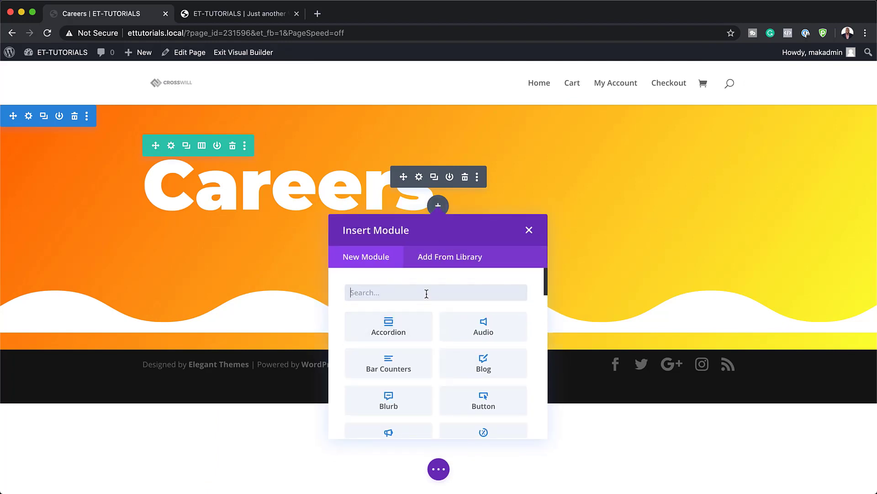
text(div)
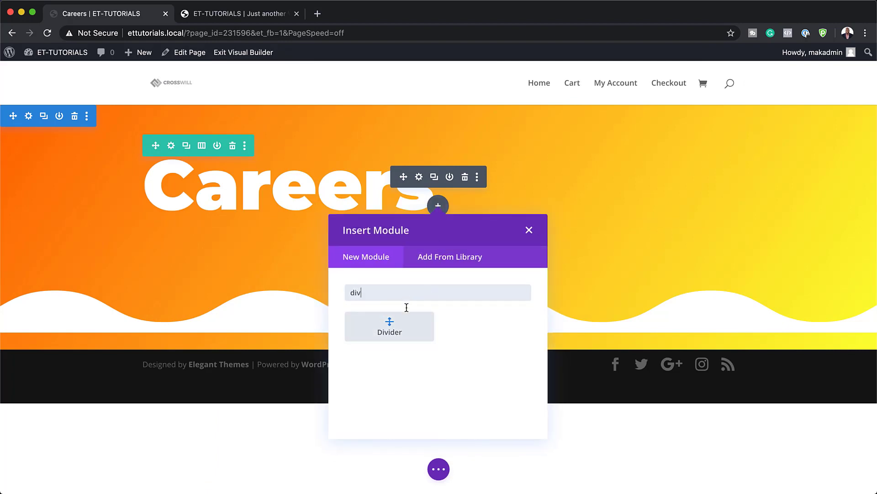
click(393, 325)
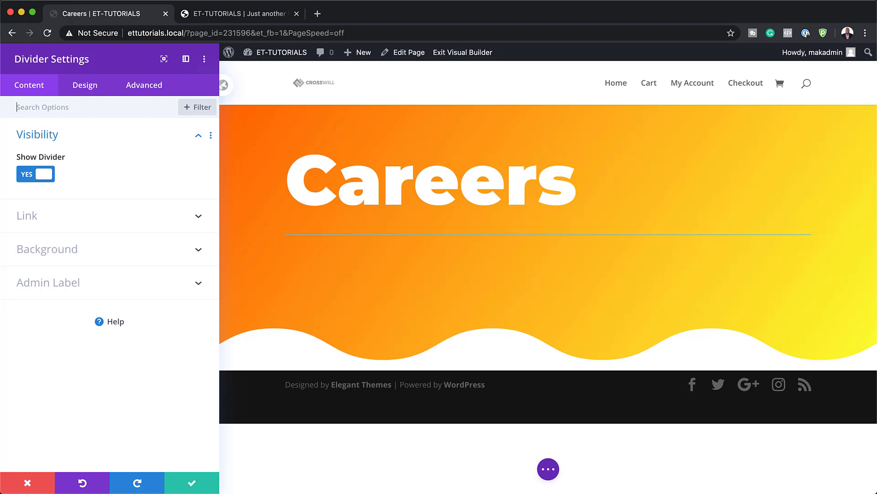
Step: Set the Divider module's line color to the recently used white #ffffff
click(86, 90)
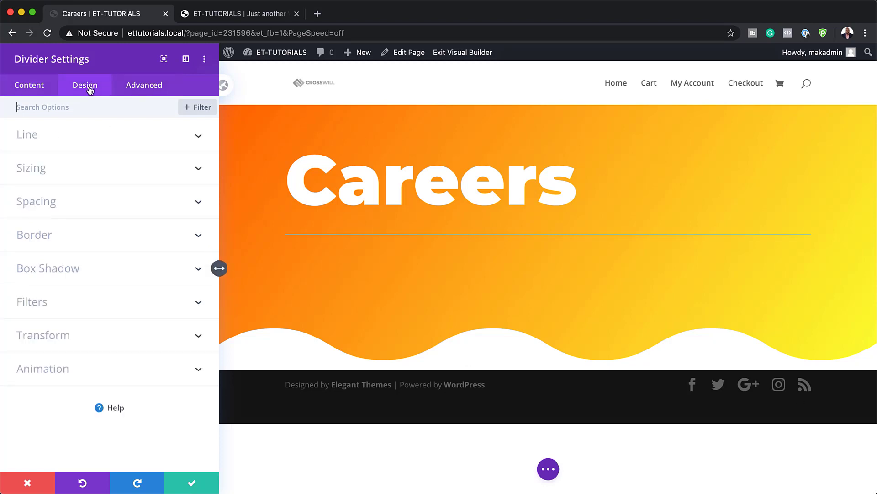
click(37, 133)
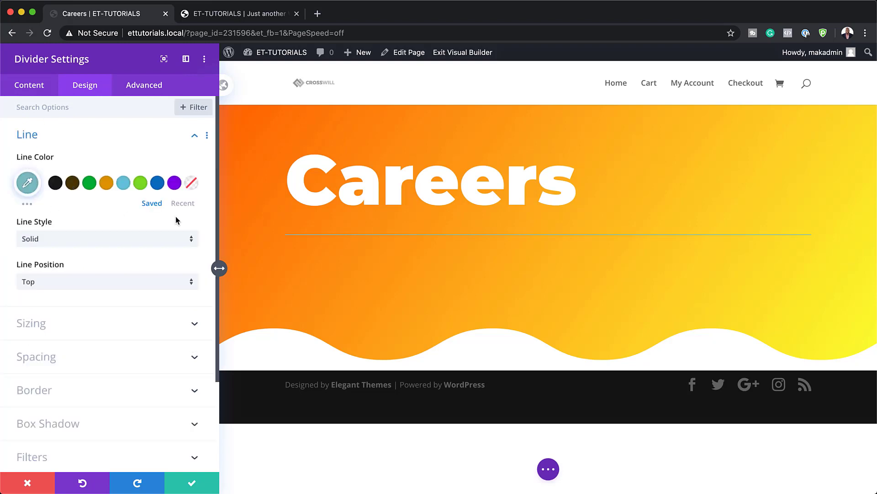
click(182, 203)
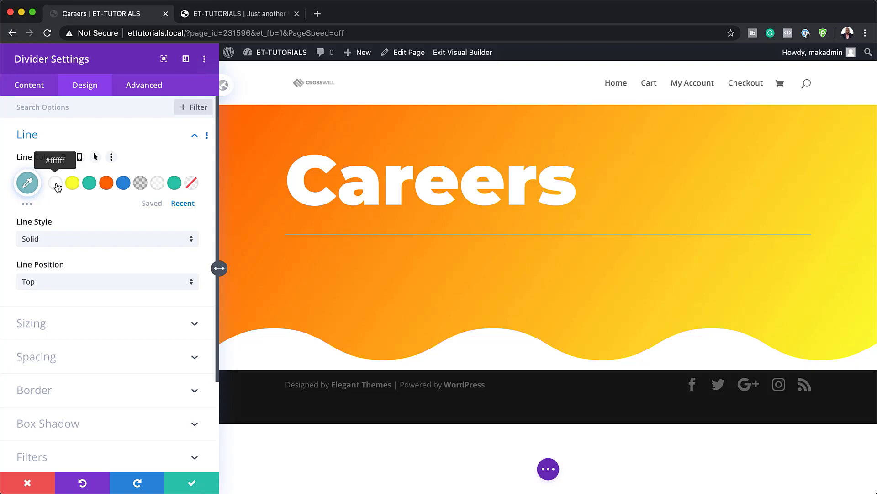
click(56, 184)
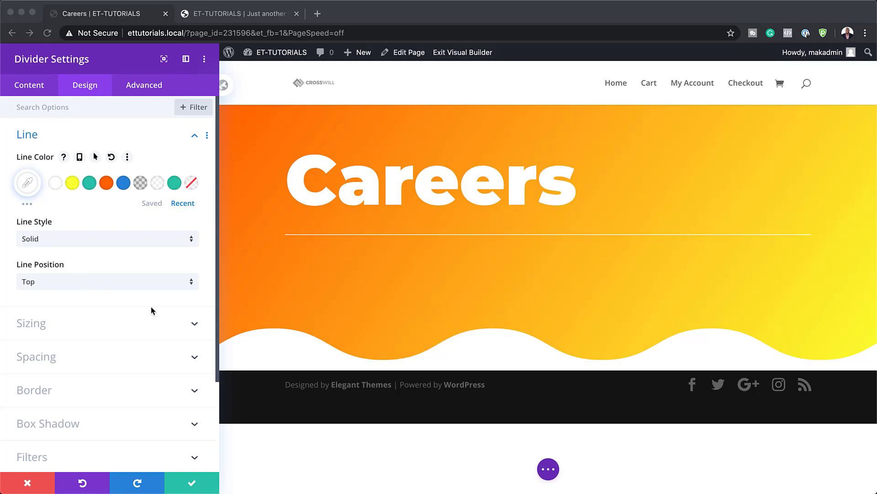
Step: Set the Divider module's weight to 8px and its width to 30%, and save the module
scroll(151, 306, down, 1)
click(106, 322)
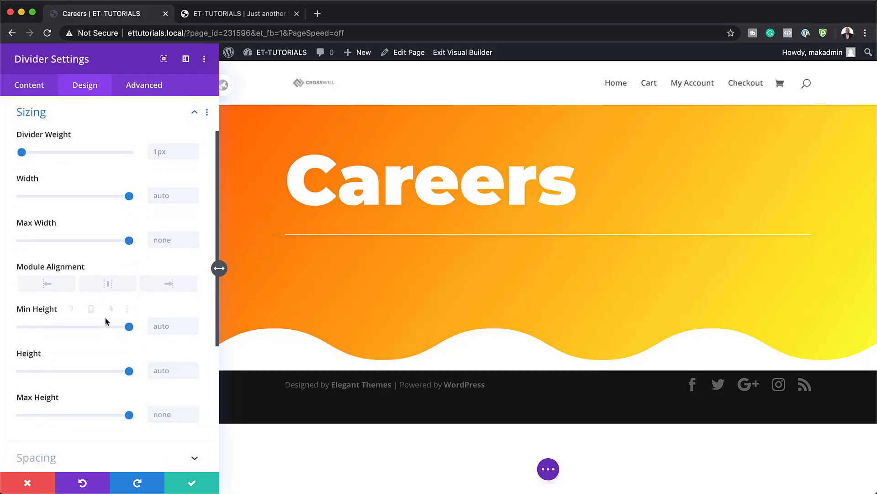
click(158, 154)
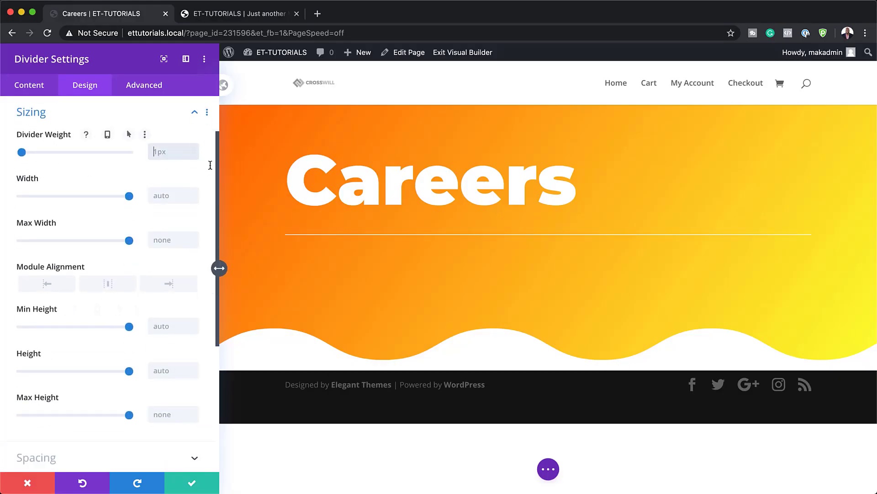
text(8px)
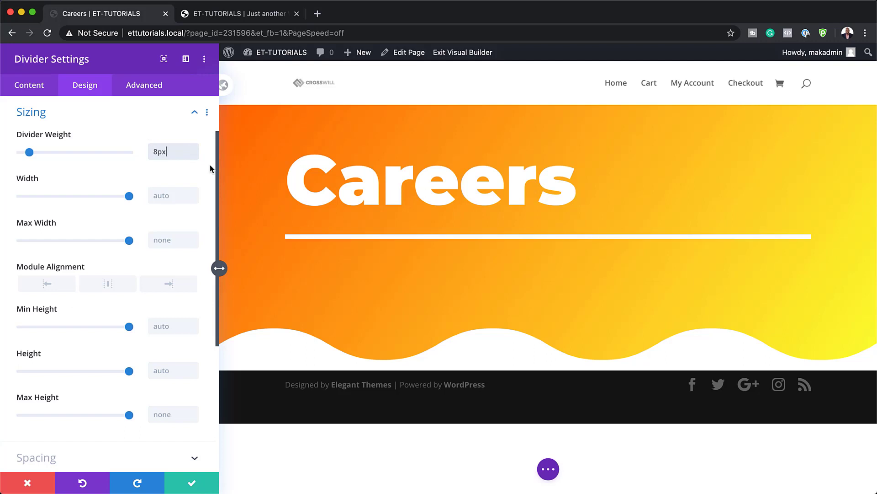
click(161, 196)
text(30%)
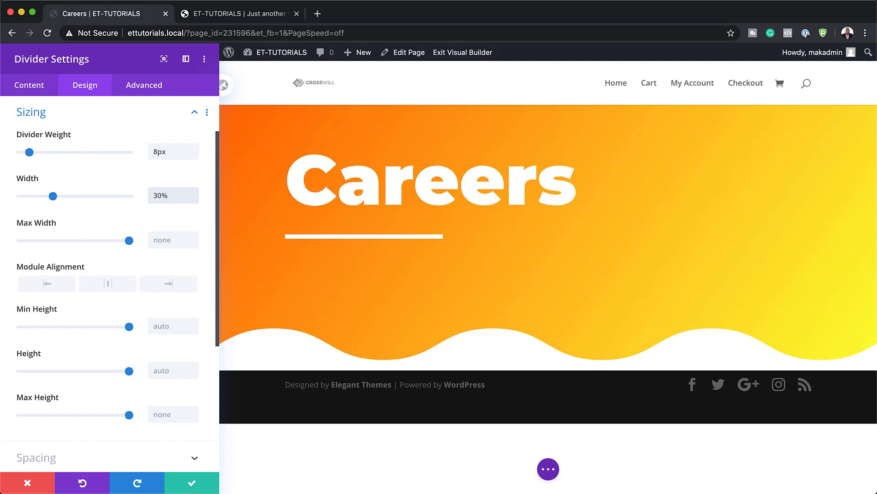
click(192, 483)
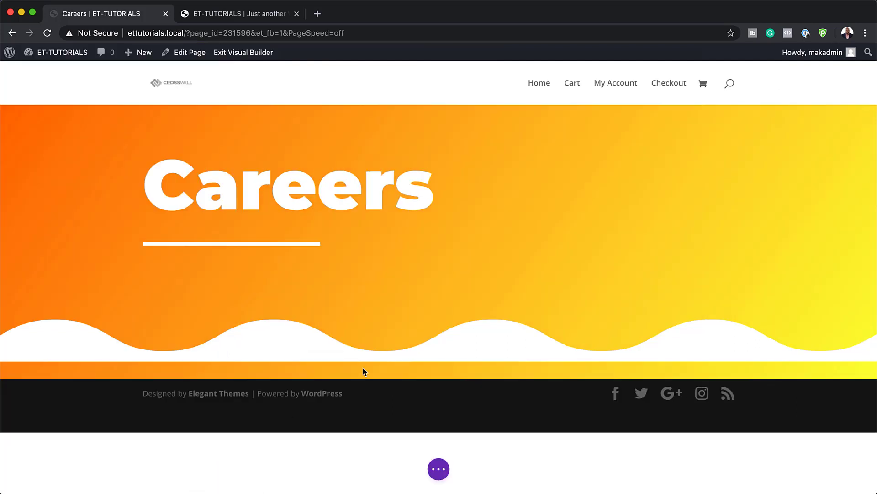
Step: Add a regular section below the hero with a single-column row containing a Text module
click(438, 376)
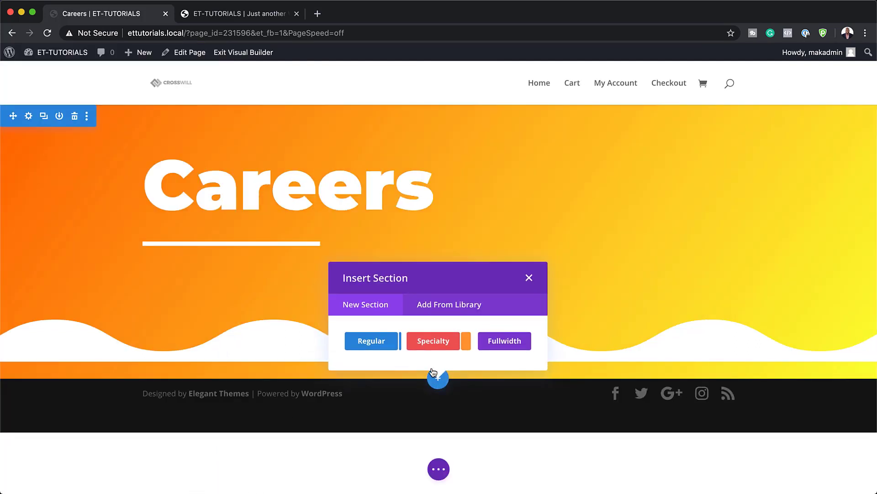
click(382, 343)
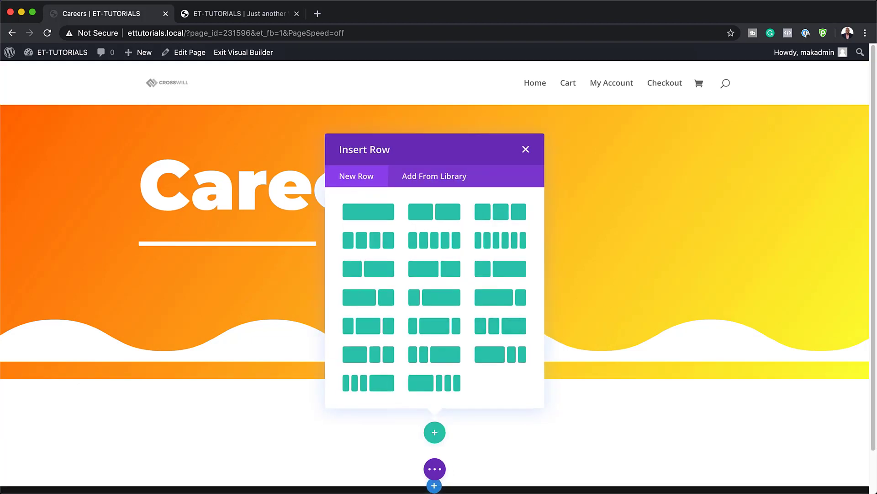
click(385, 215)
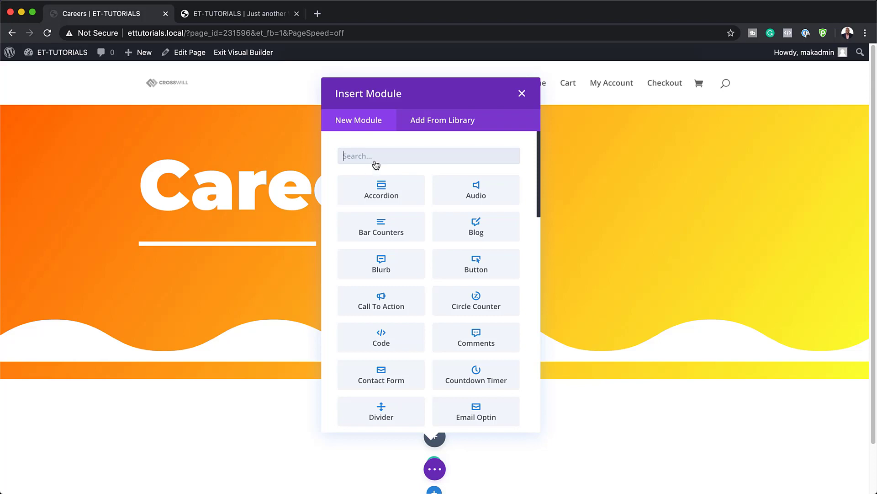
text(text)
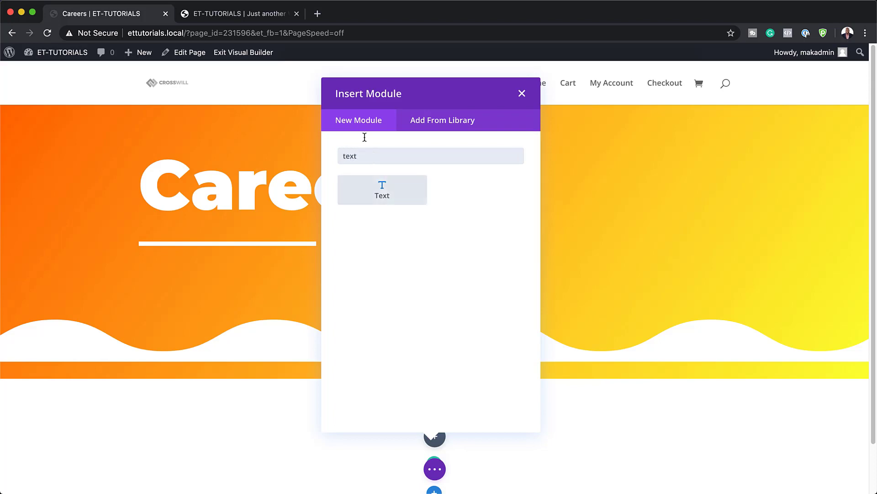
click(397, 184)
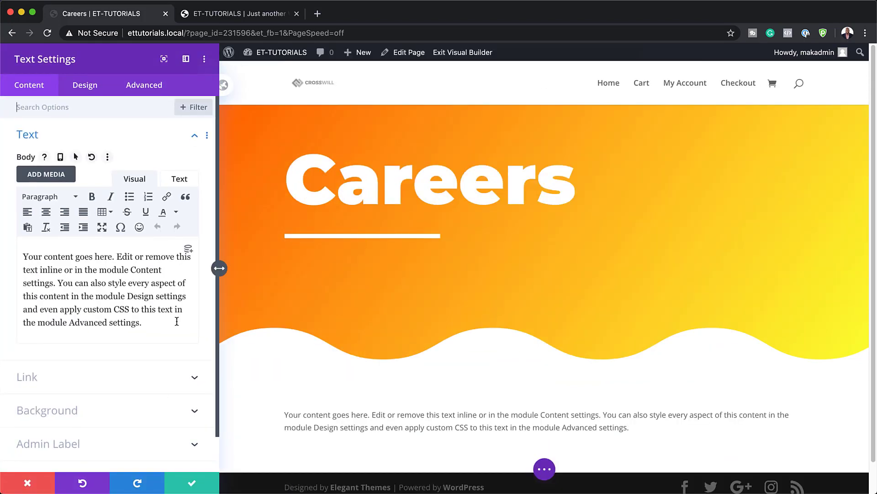
Step: Replace the new Text module's placeholder content with "Marketing" and format it as Heading 2
triple_click(179, 315)
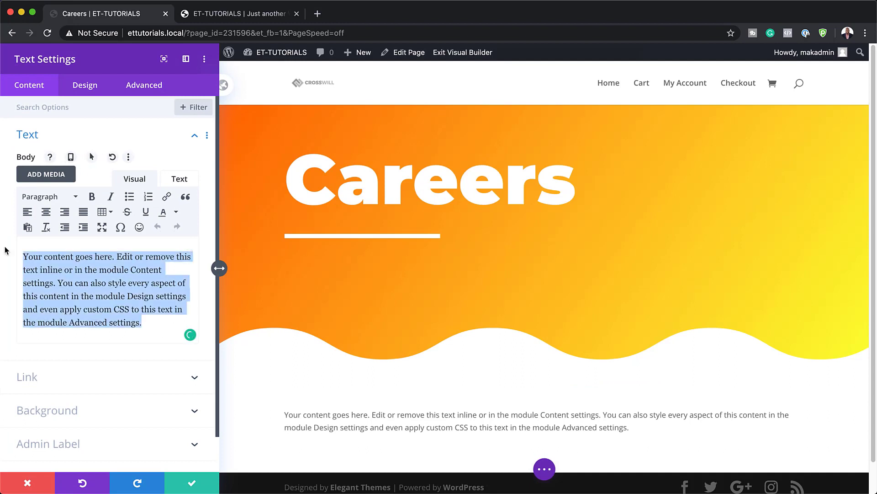
text(Marketing)
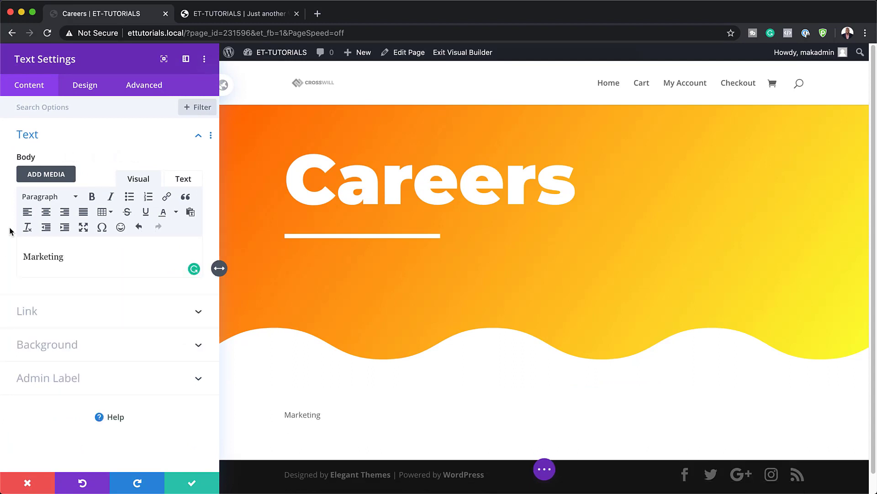
drag(67, 256, 22, 255)
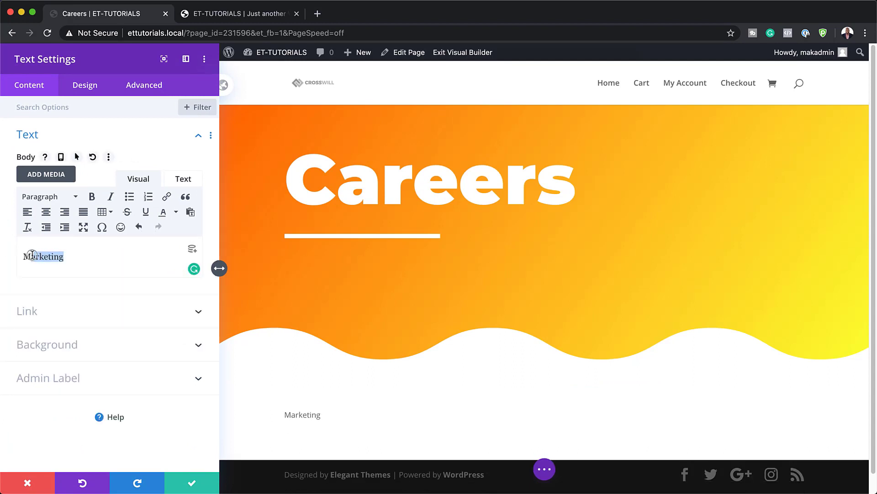
click(46, 201)
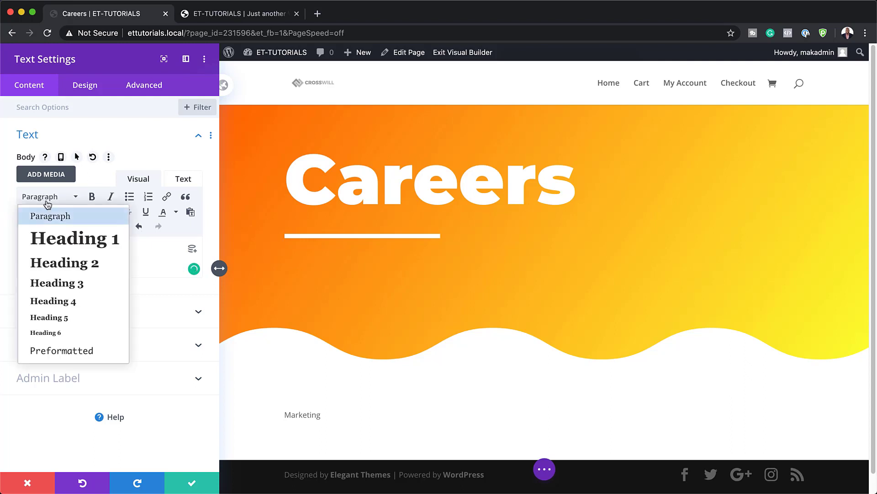
click(65, 261)
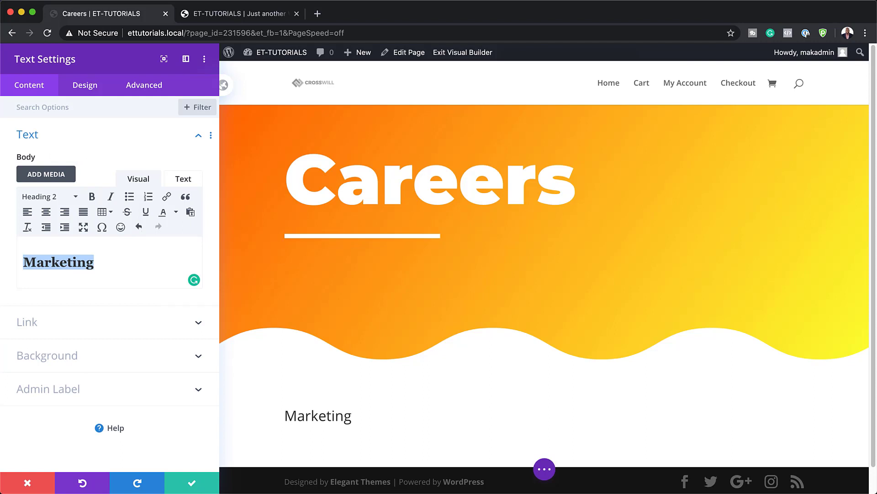
Step: Set the Marketing heading's H2 font to Montserrat with the Heavy font weight
click(87, 86)
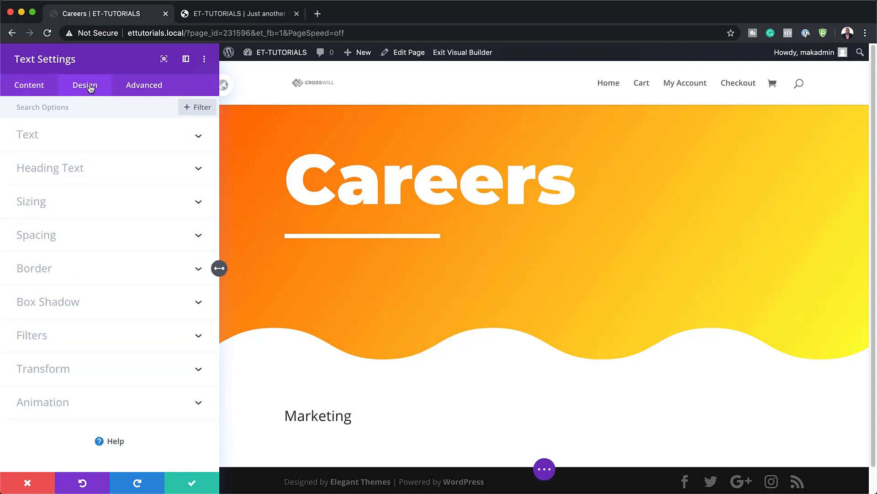
click(61, 166)
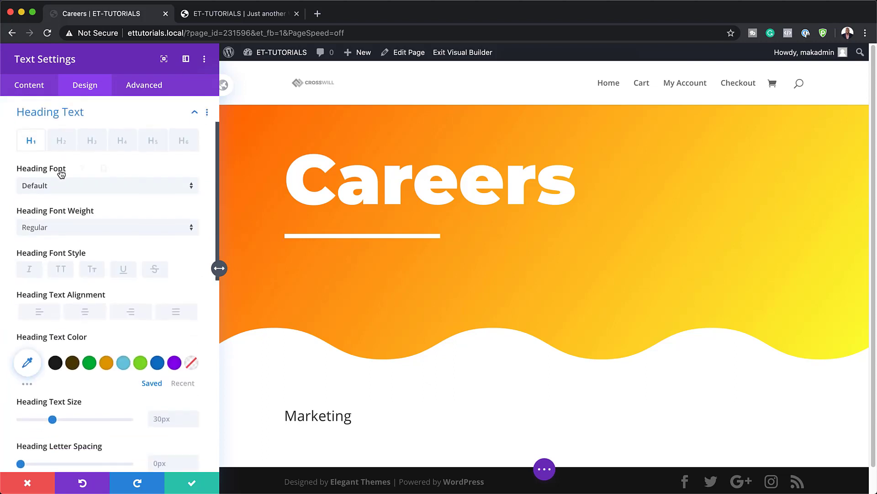
click(63, 144)
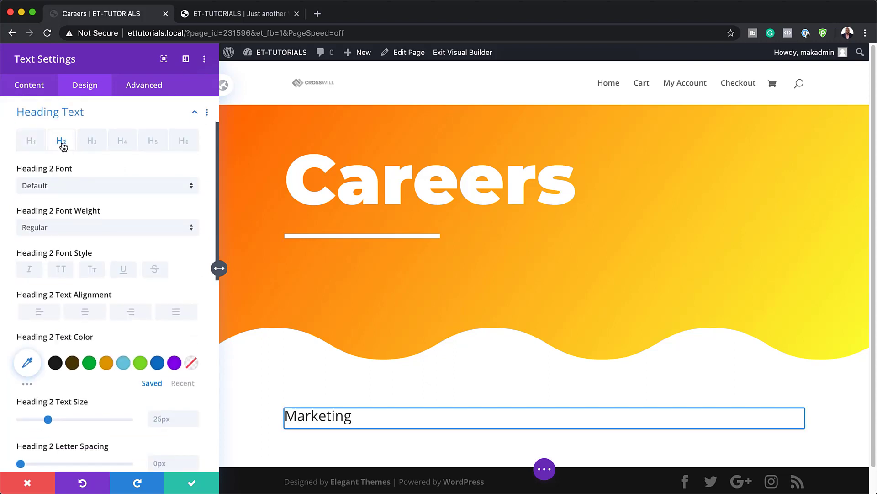
click(57, 194)
click(58, 191)
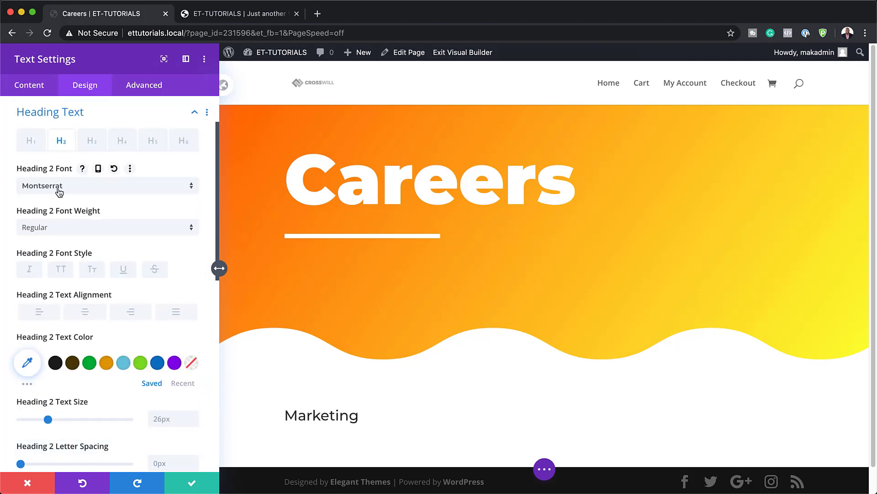
click(64, 229)
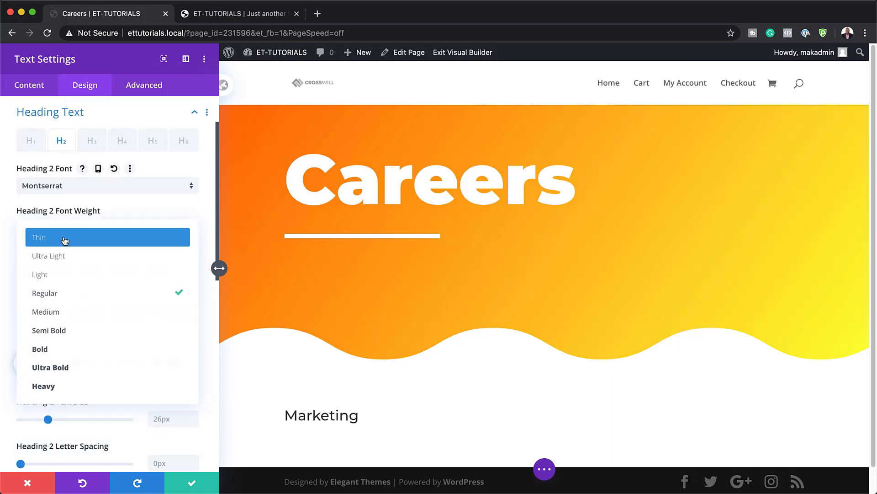
click(70, 386)
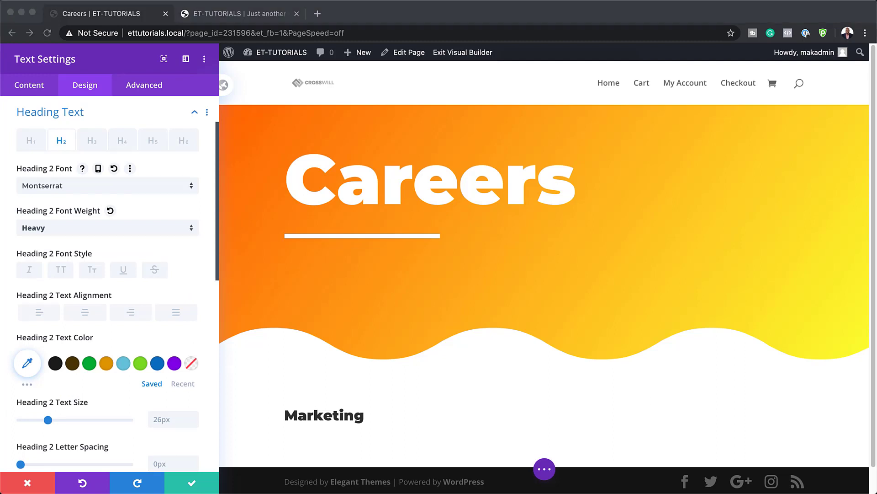
Step: Set the H2 text color to #ffa500 and its text size to 2.3rem, and save the Text module
click(33, 363)
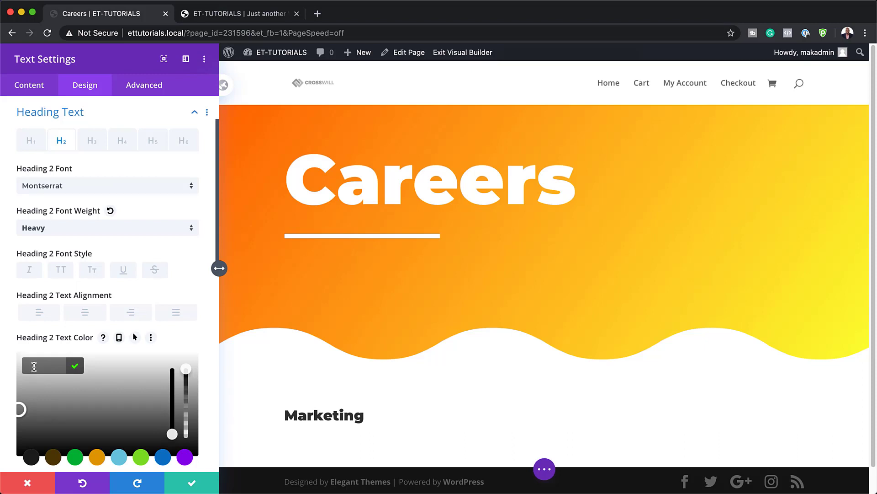
text(#ffa500)
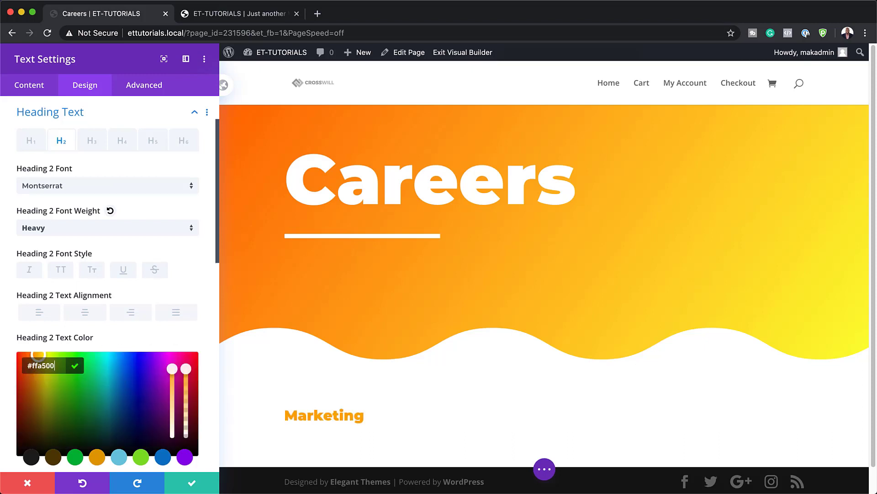
key(super+Tab)
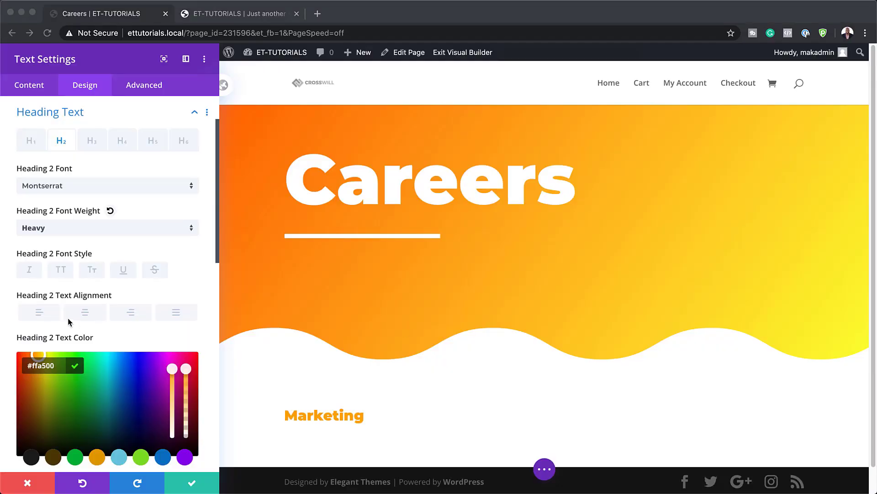
scroll(117, 310, down, 3)
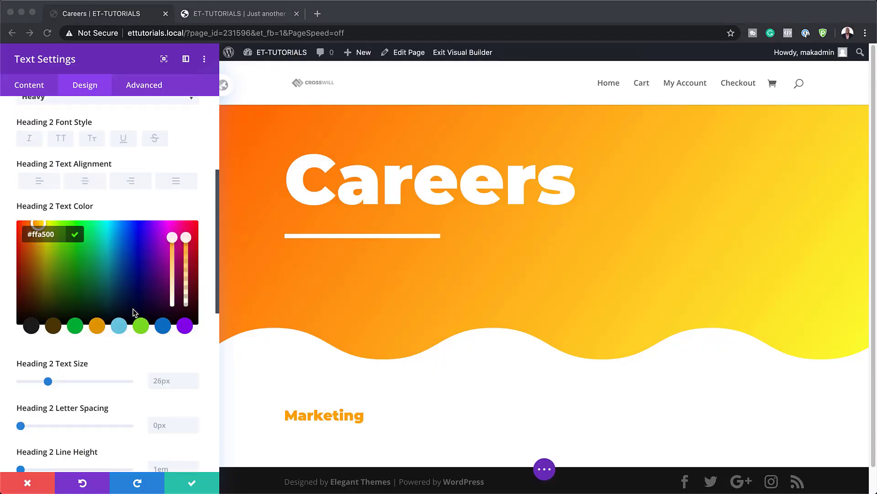
click(165, 380)
text(2.3rem)
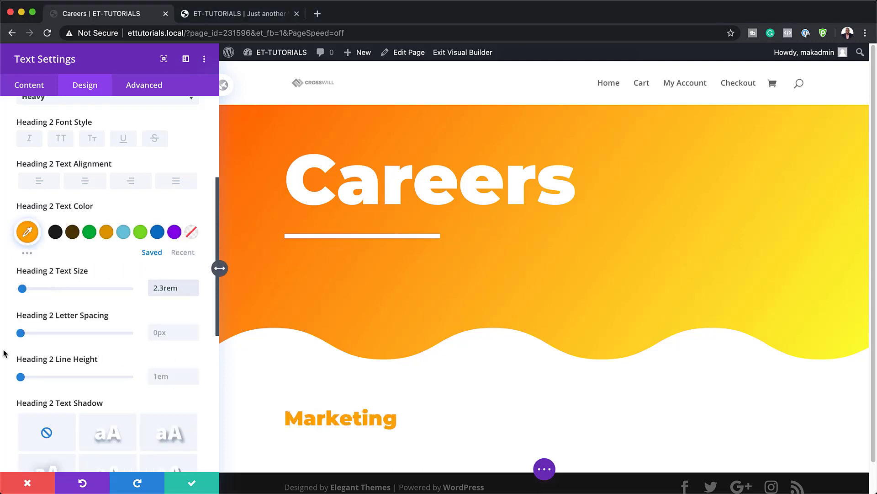
click(198, 481)
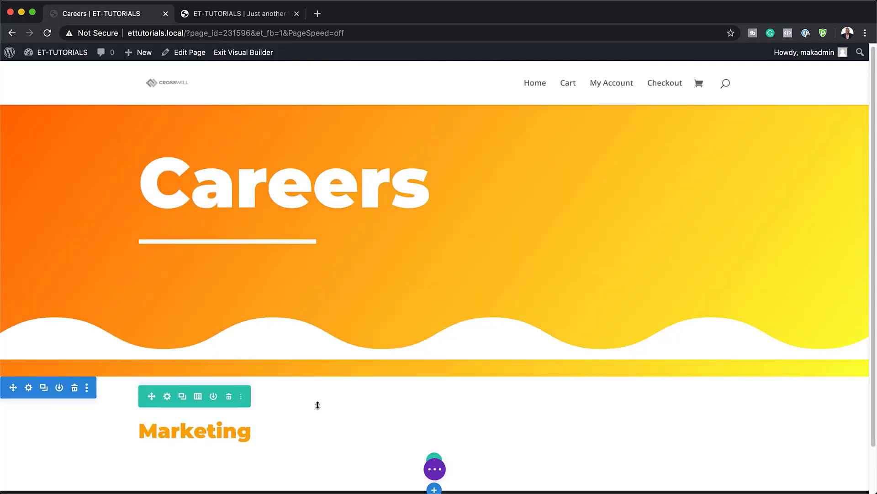
Step: Insert a Divider module directly below the Marketing heading in the same row
scroll(317, 404, down, 2)
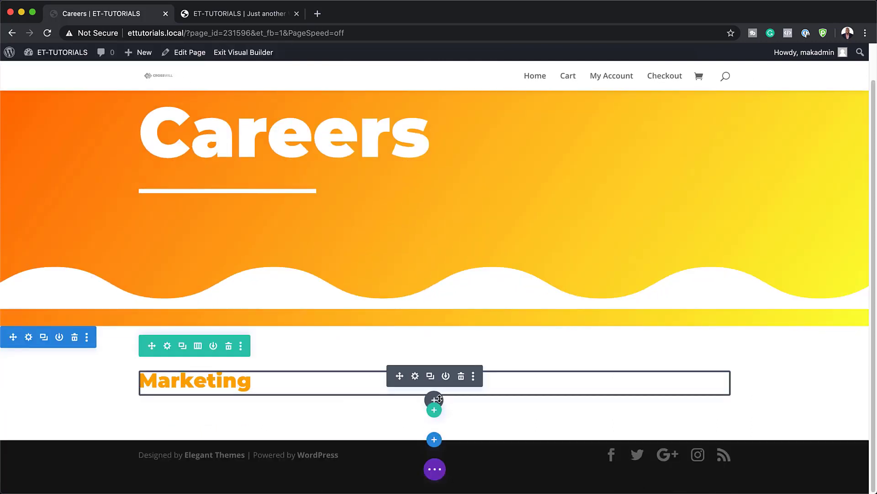
click(434, 400)
click(396, 158)
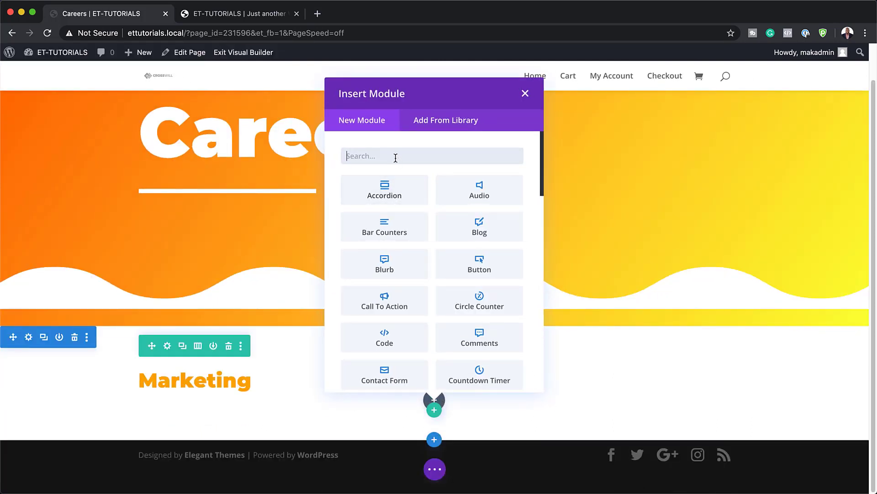
text(divi)
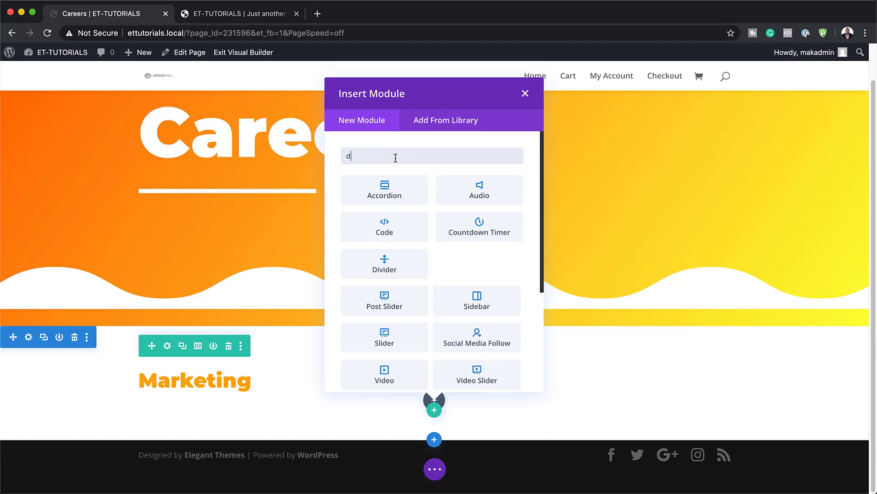
click(394, 188)
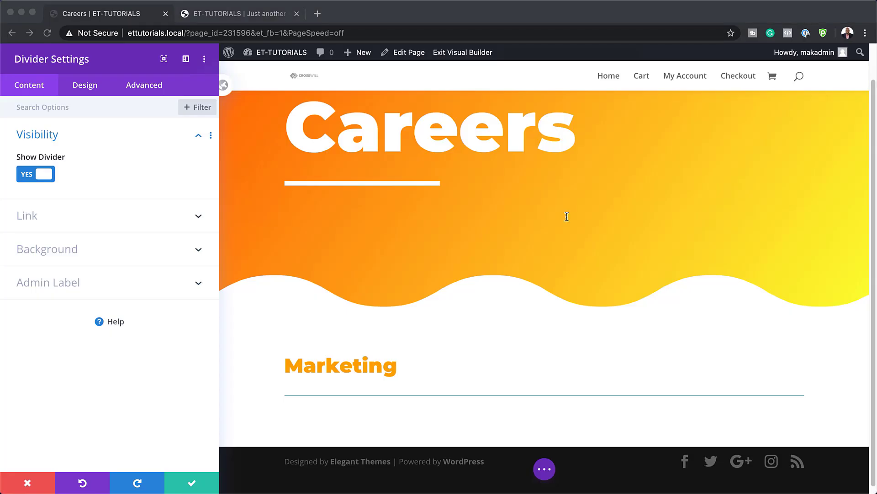
Step: Set the line color of the divider under the Marketing heading to #ffa500
click(87, 87)
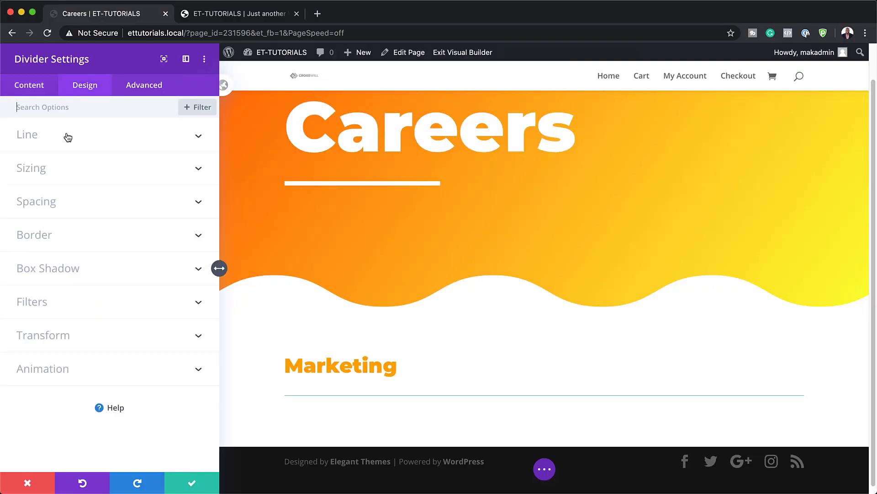
click(66, 137)
click(28, 183)
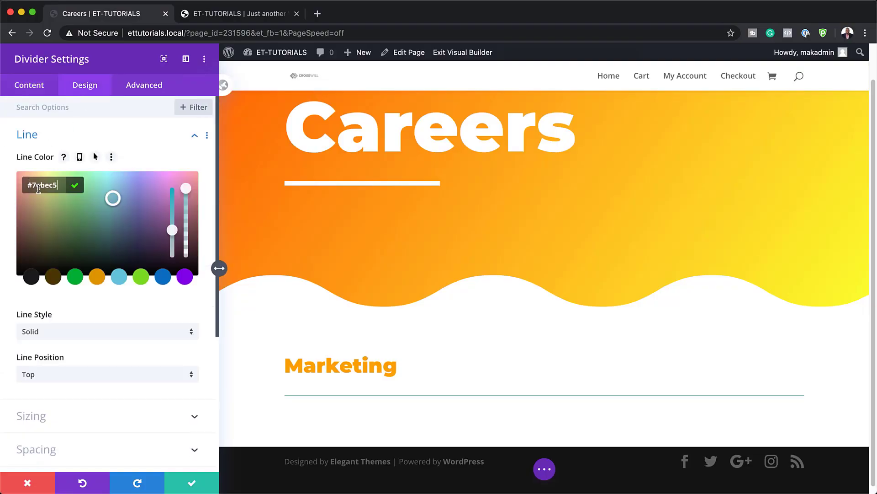
key(super+a)
text(#ffa500)
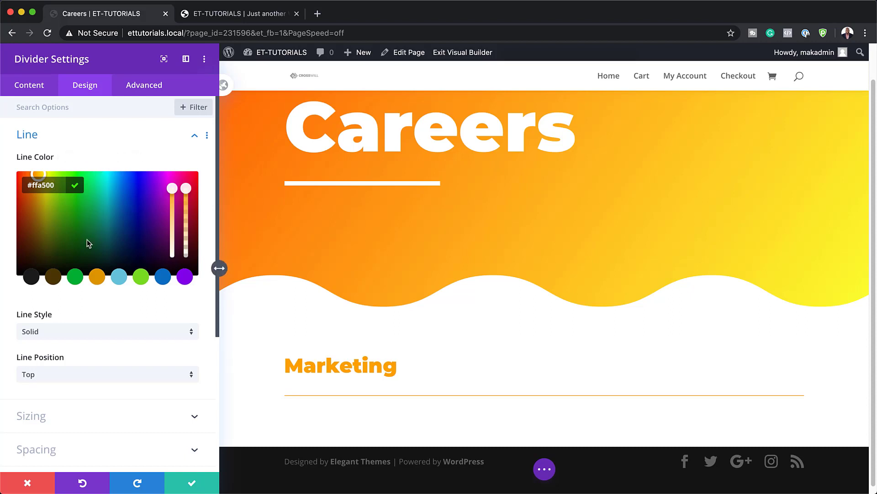
Step: Set the Marketing divider's weight to 6px and its width to 80px
scroll(73, 315, down, 3)
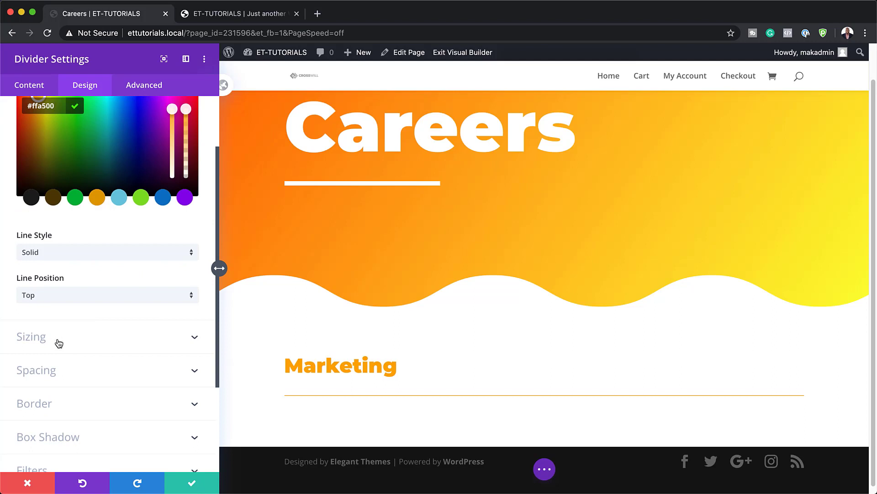
click(57, 344)
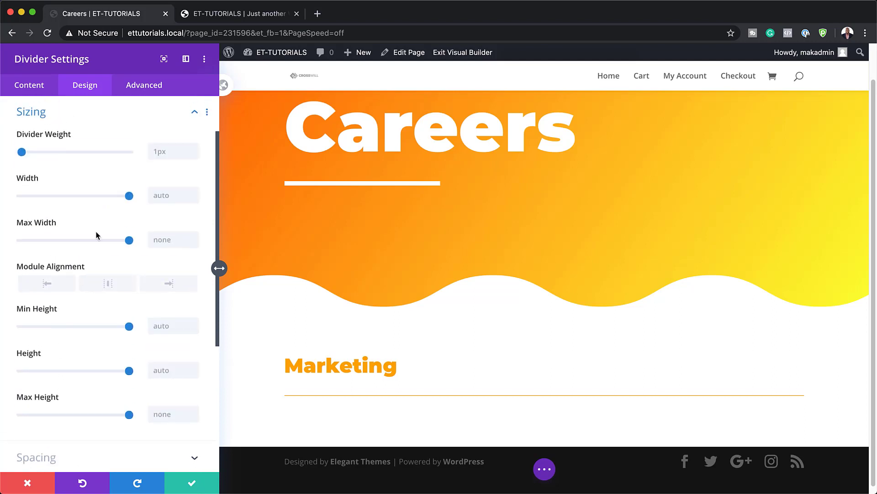
click(195, 149)
click(195, 149)
click(195, 149)
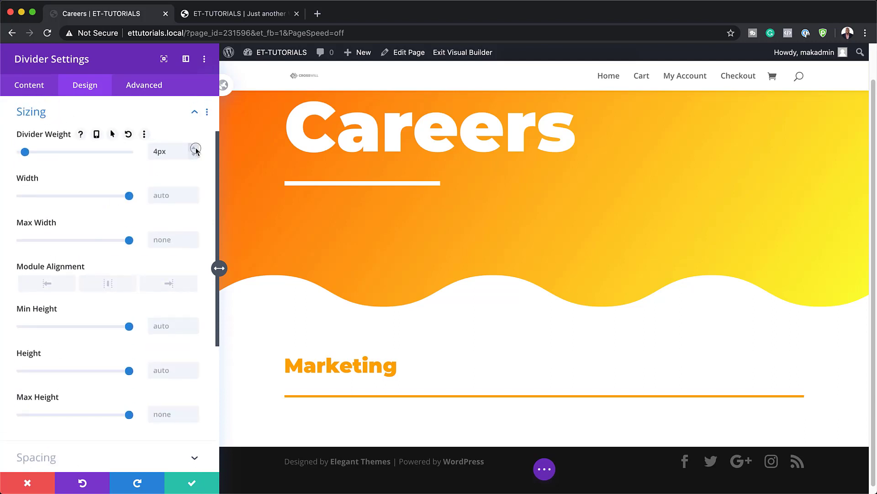
click(194, 149)
click(195, 149)
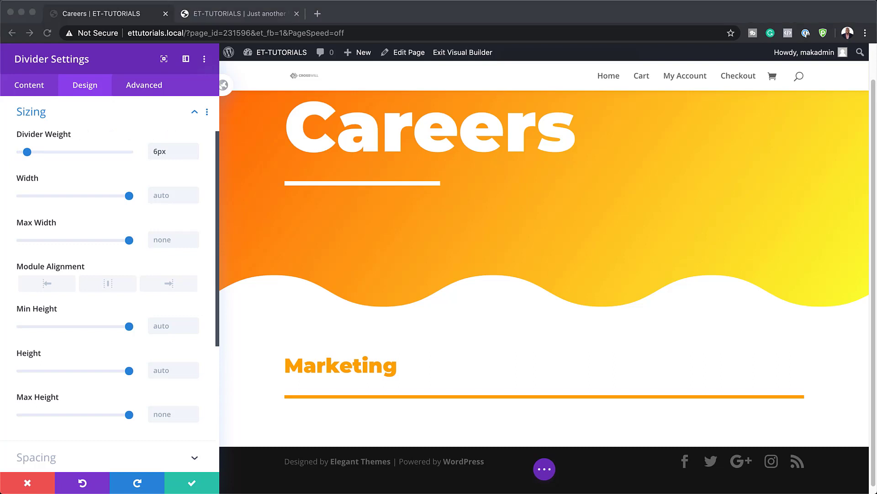
click(174, 195)
text(80px)
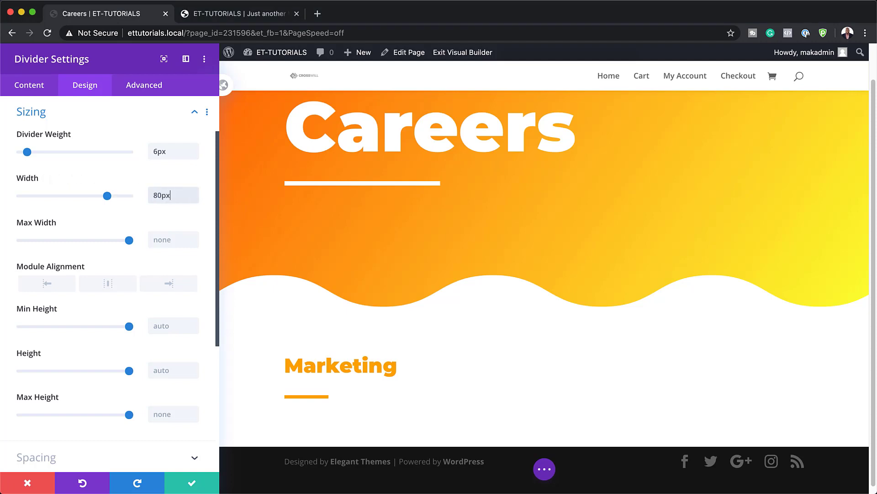
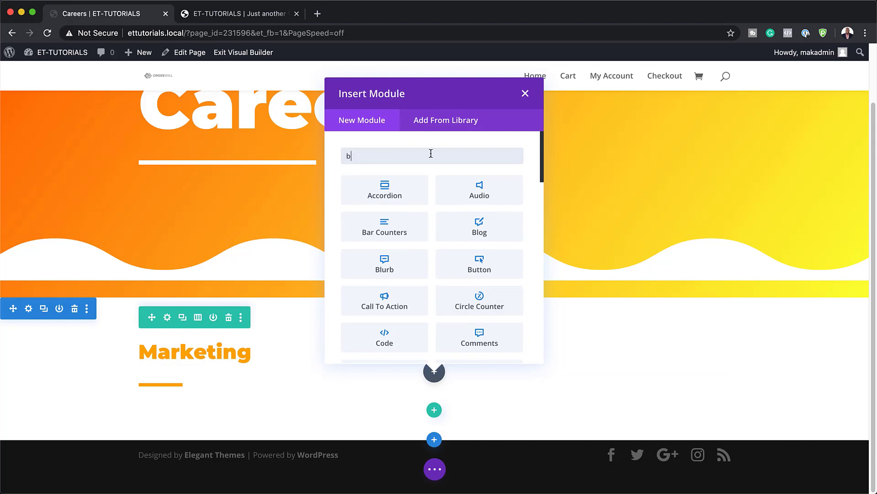
Step: Insert a Blog module below the orange divider in the Marketing section
text(blog)
click(413, 188)
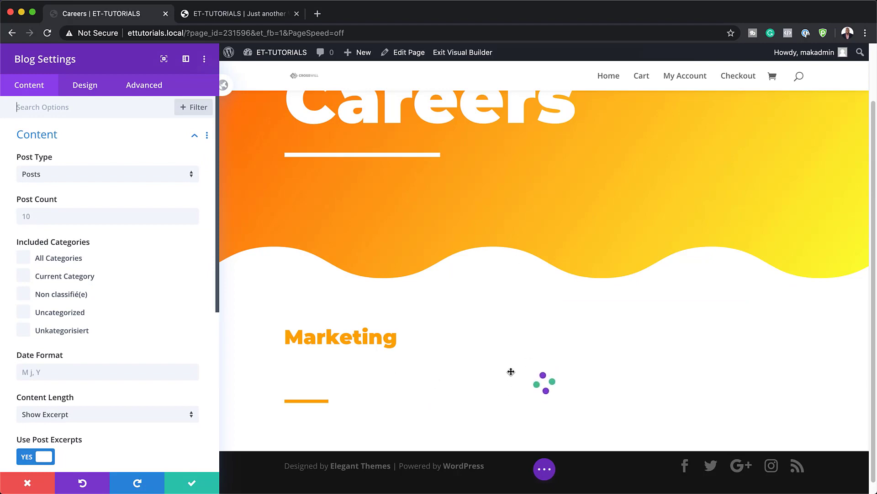
scroll(533, 345, down, 7)
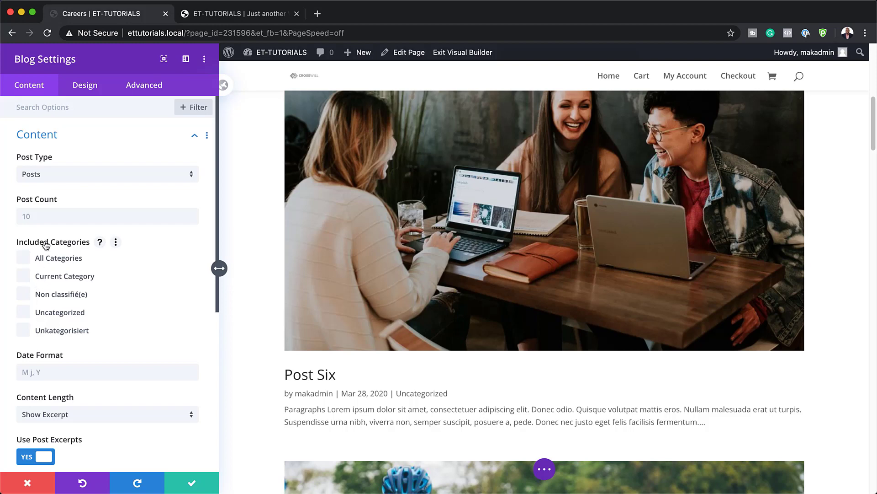
Step: Include the Current Category in the Blog module's posts and check the resulting post list
click(26, 278)
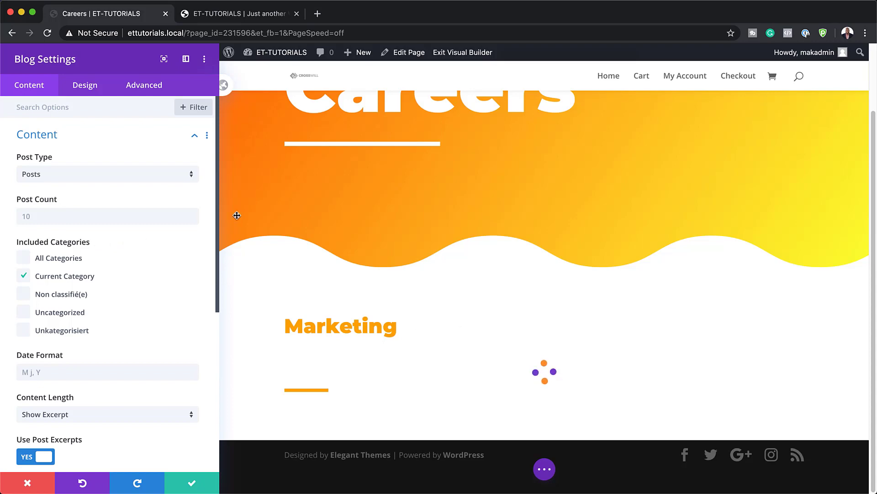
scroll(698, 386, down, 5)
scroll(698, 386, down, 3)
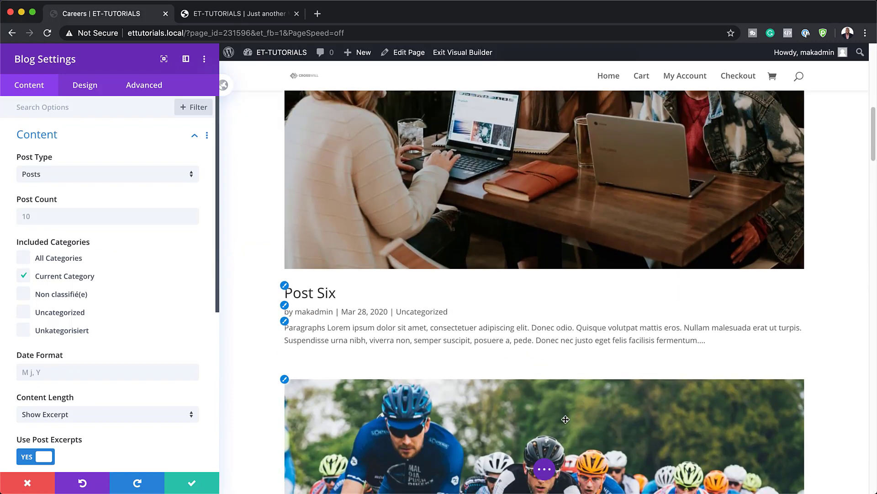
scroll(565, 419, up, 7)
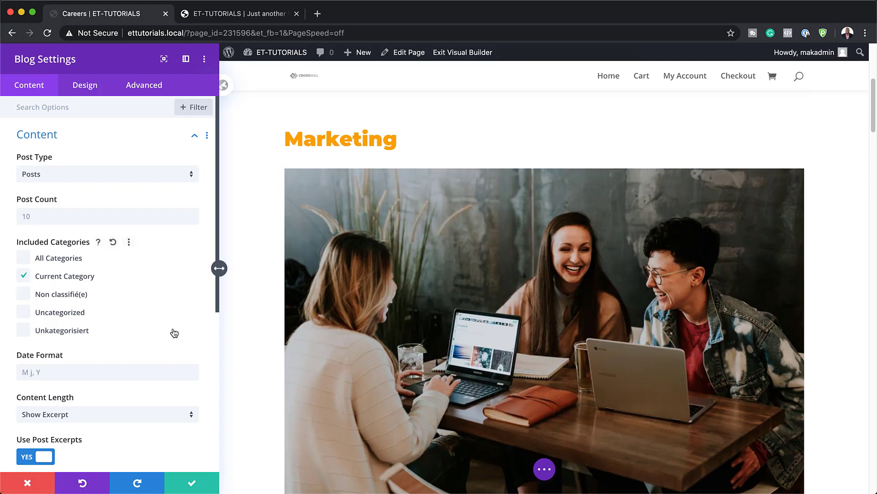
Step: Set the Blog module's excerpt length to 150
scroll(174, 332, down, 5)
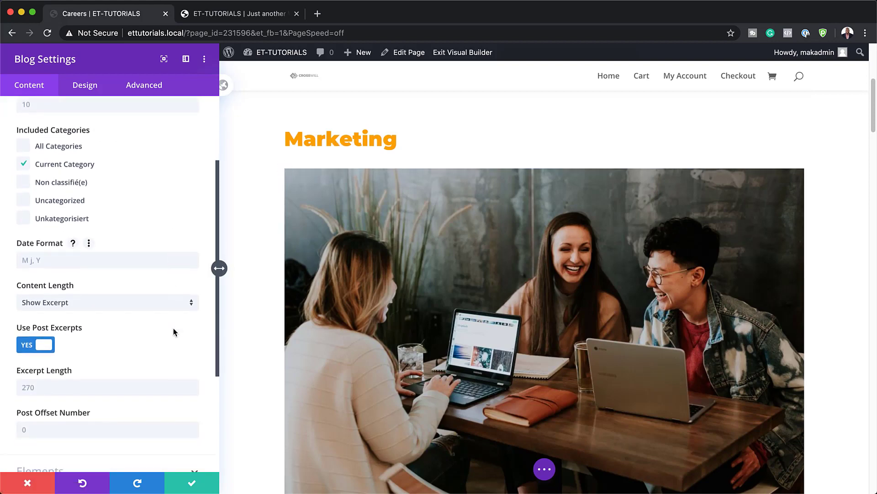
click(67, 388)
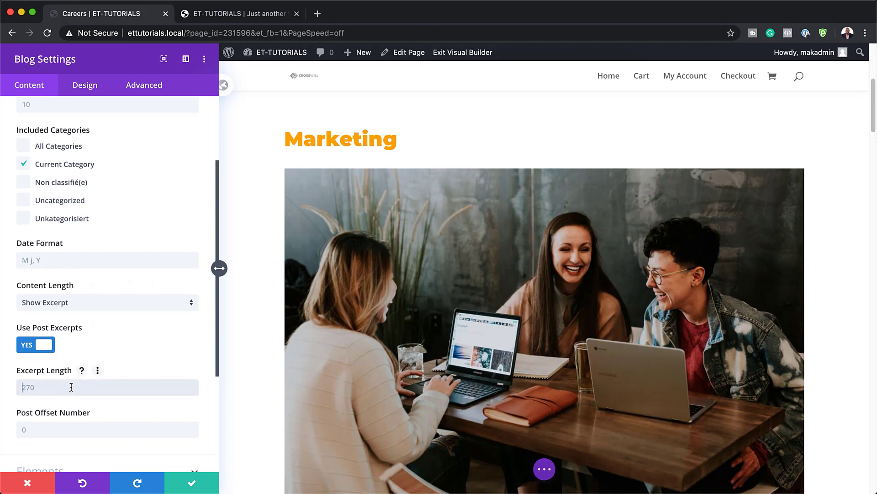
text(150)
Step: Show the Read More button and hide the featured image for the Blog module's posts
scroll(69, 402, down, 3)
click(55, 327)
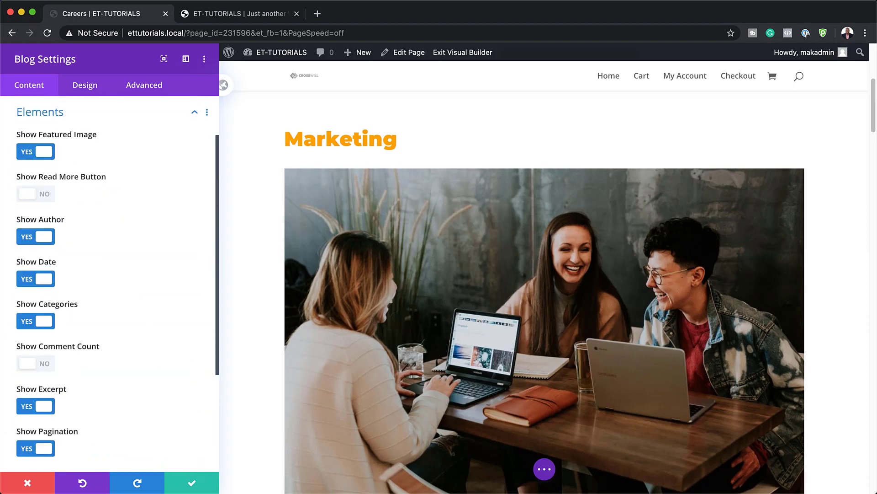
click(37, 193)
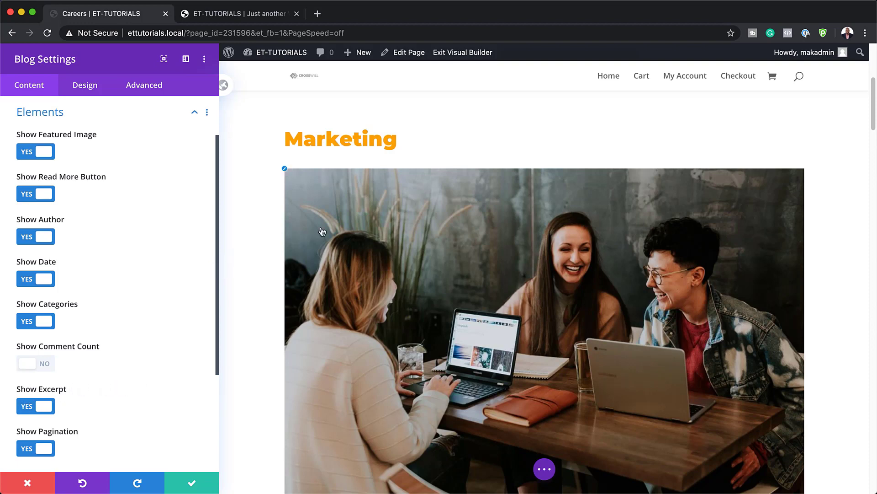
click(30, 155)
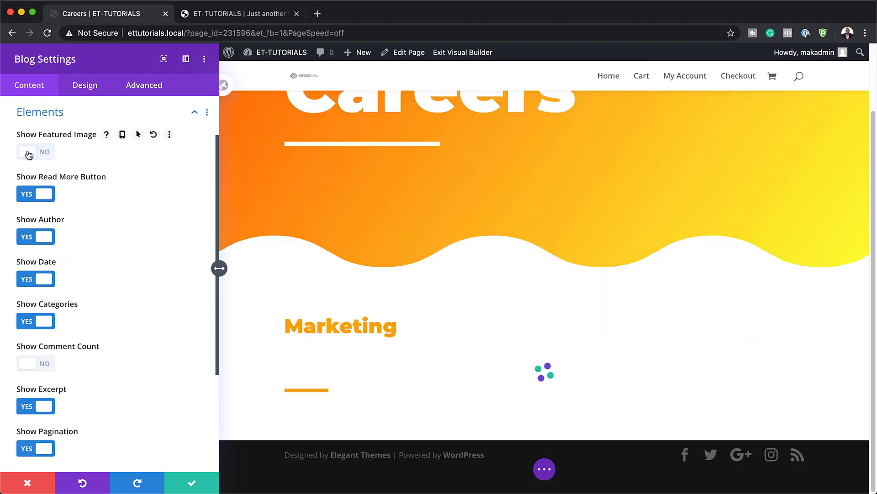
Step: Hide the author, date, categories and pagination in the Blog module
click(28, 238)
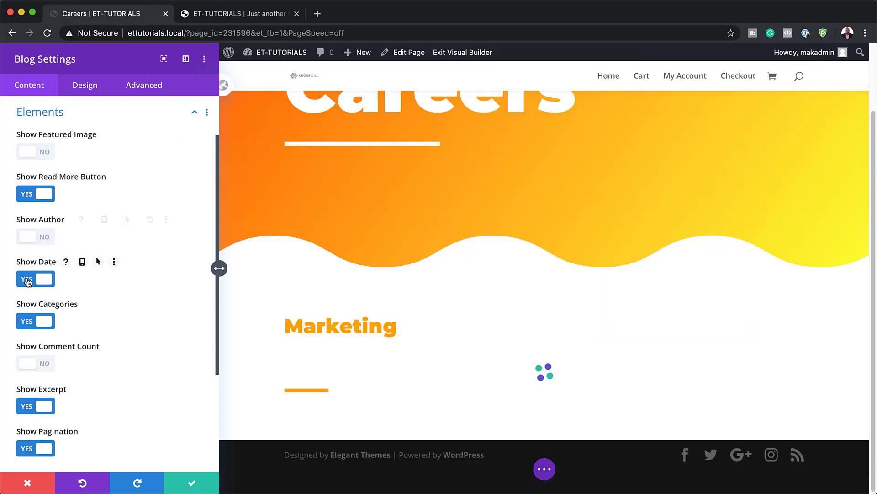
click(27, 280)
click(22, 323)
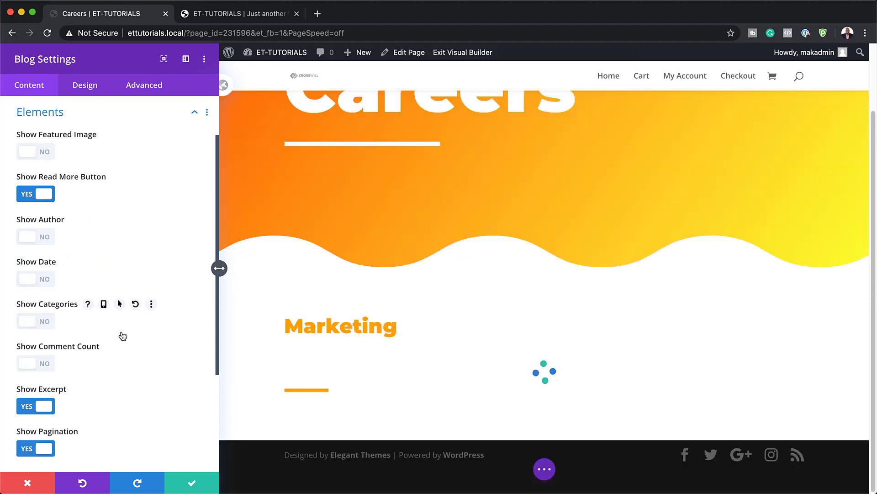
scroll(122, 335, down, 3)
click(27, 378)
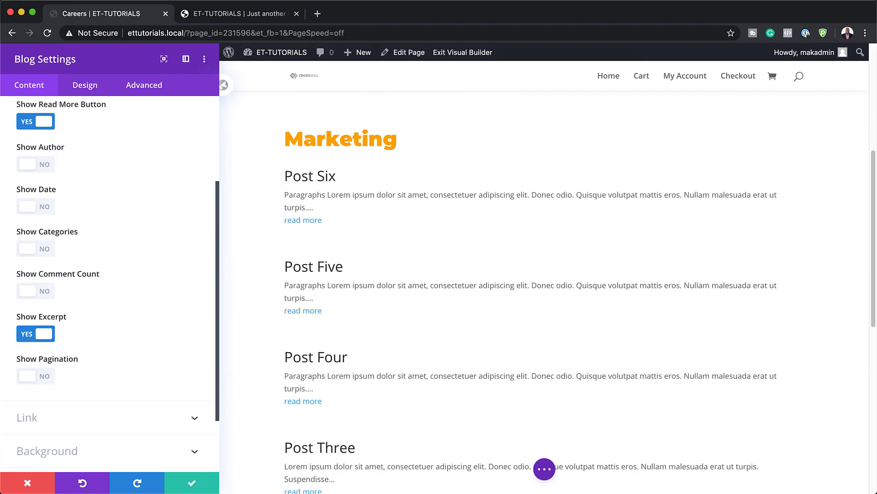
Step: Set the font of the Blog module's post titles to Montserrat
click(86, 88)
click(48, 138)
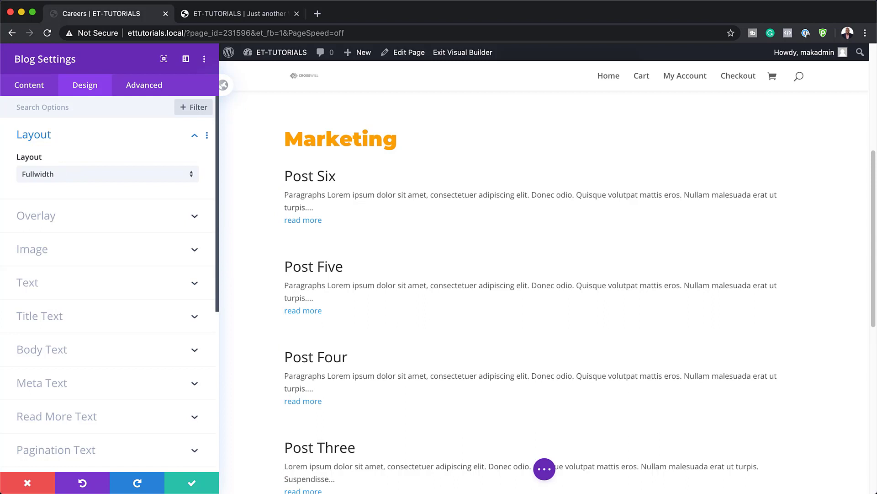
click(63, 319)
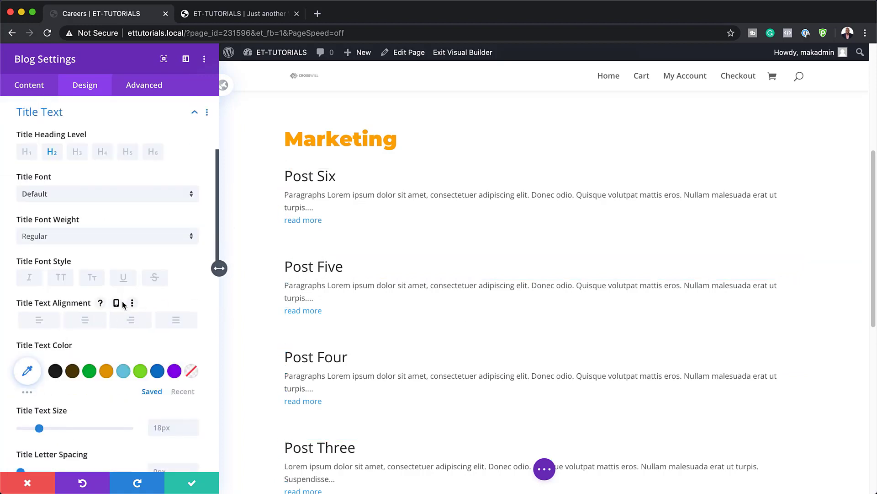
click(78, 197)
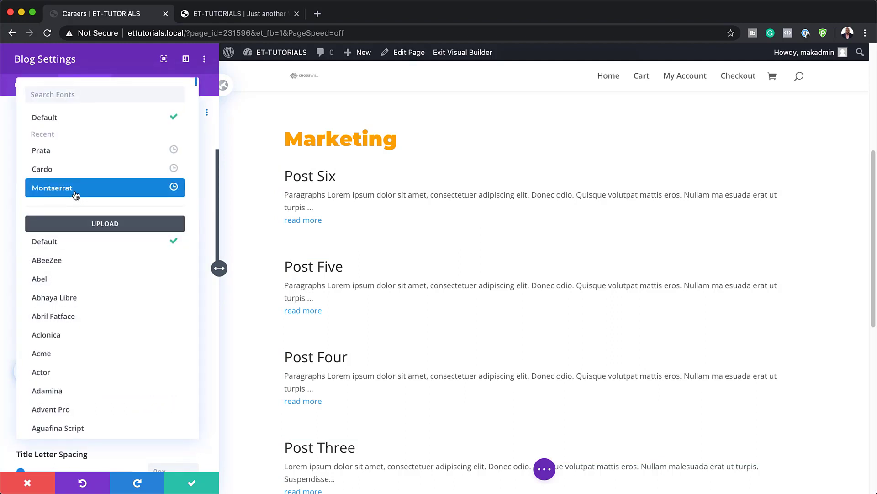
click(77, 190)
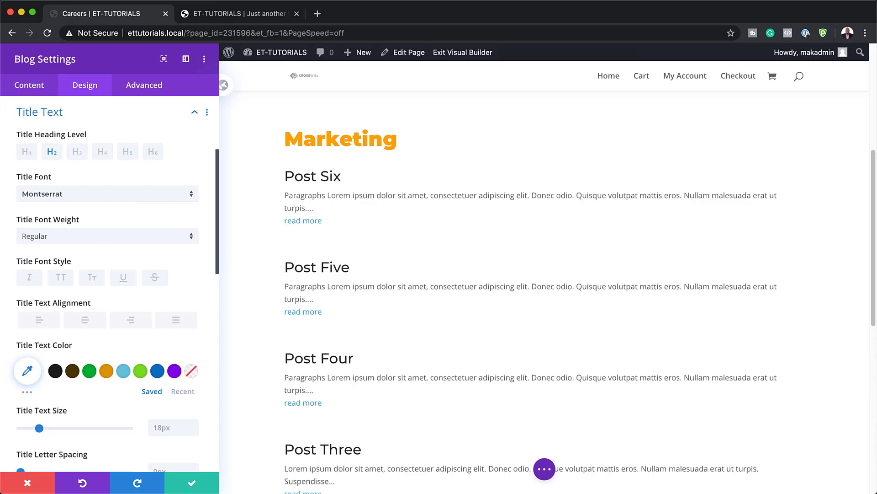
Step: Set the title text size of the blog posts to 1.5rem
click(165, 426)
text(15re)
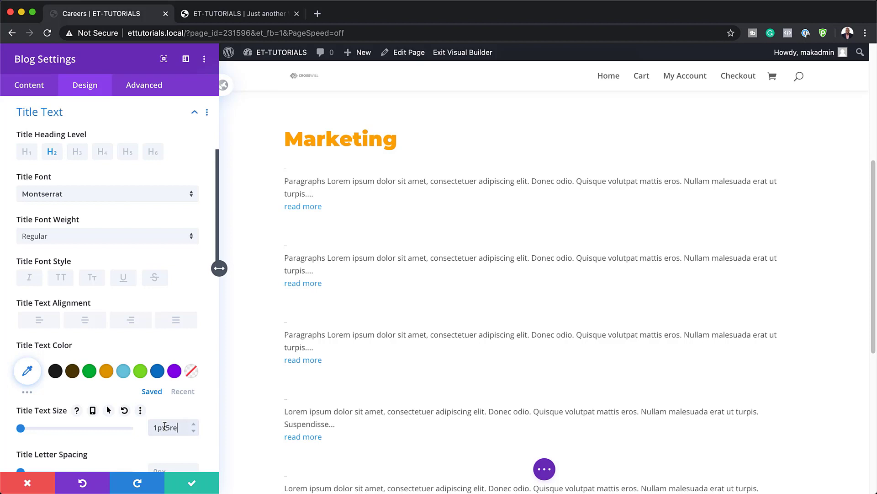
click(165, 427)
key(BackSpace)
key(BackSpace)
text(.)
Step: Set the font of the blog posts' body text to Raleway
scroll(210, 440, down, 4)
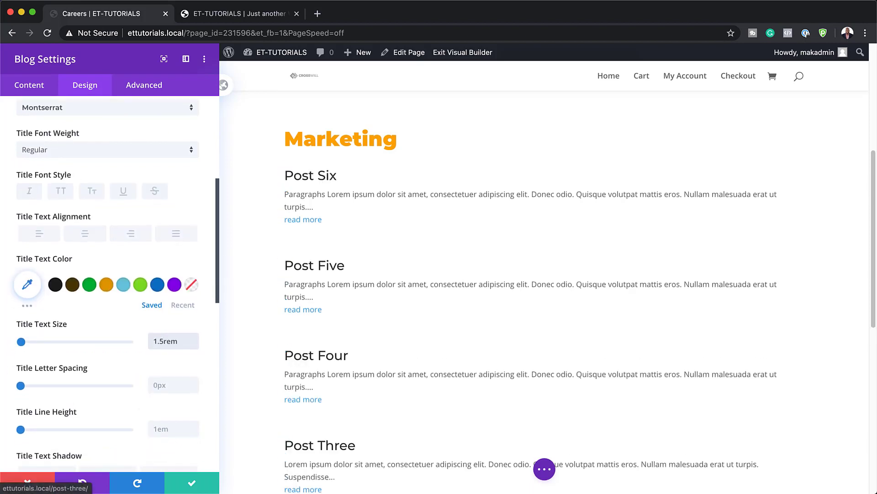
scroll(142, 340, down, 2)
scroll(142, 339, down, 4)
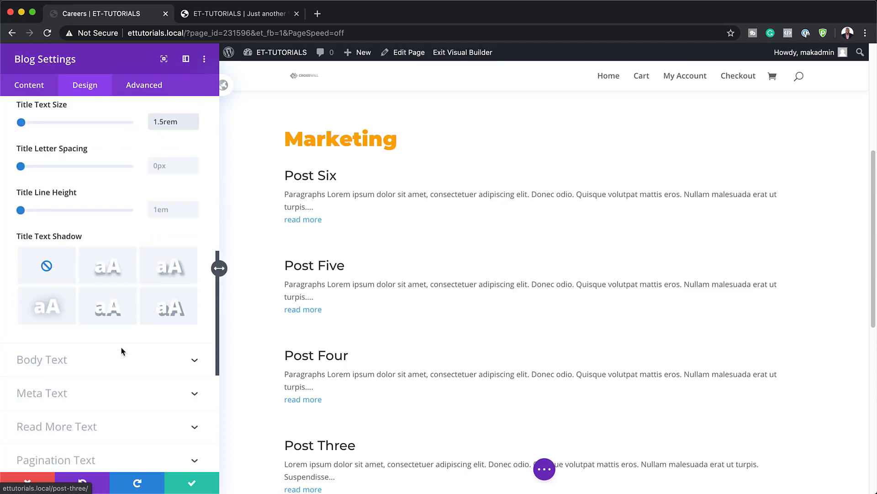
click(59, 360)
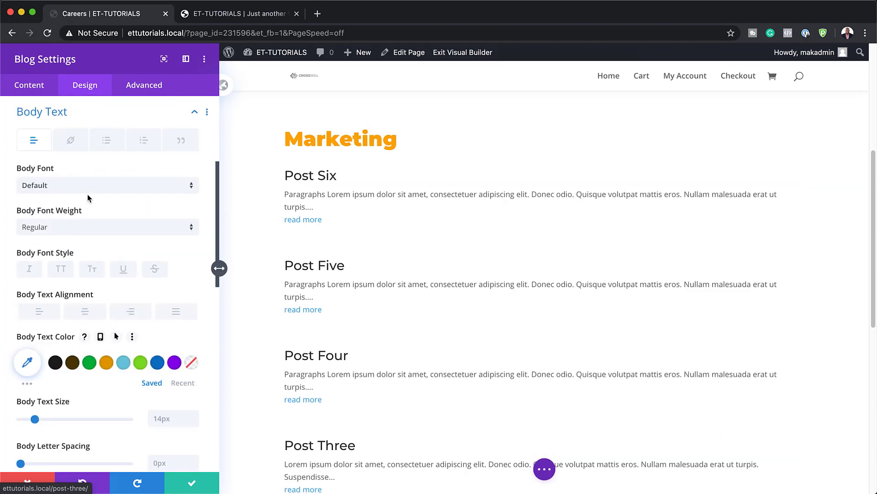
click(89, 186)
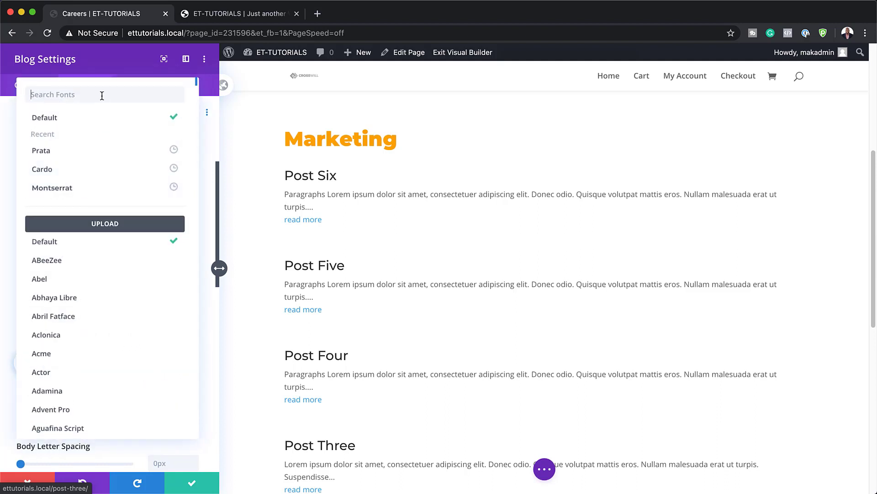
text(ralew)
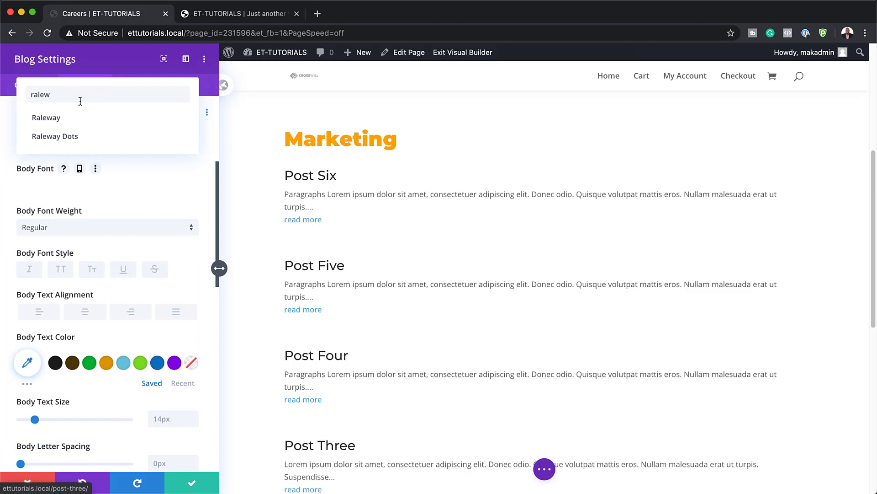
click(68, 118)
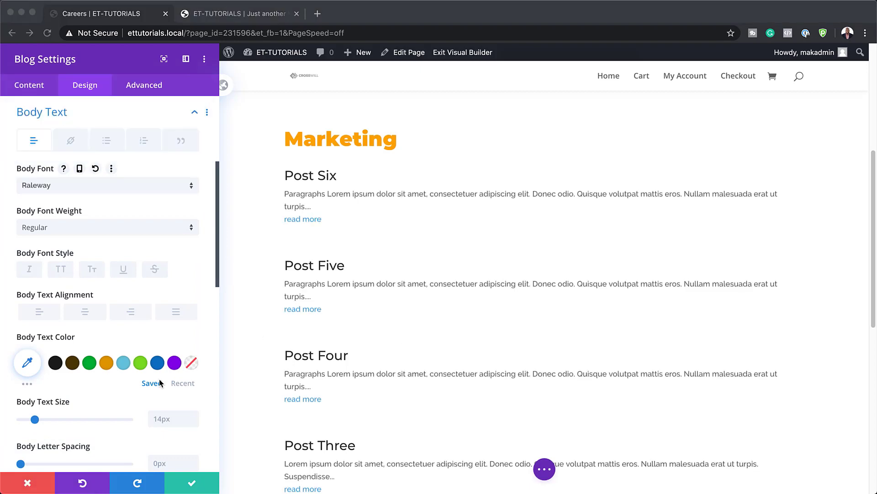
Step: Set the blog body text size to 1.1rem and its line height to 2.1em
click(166, 421)
text(1.1rem)
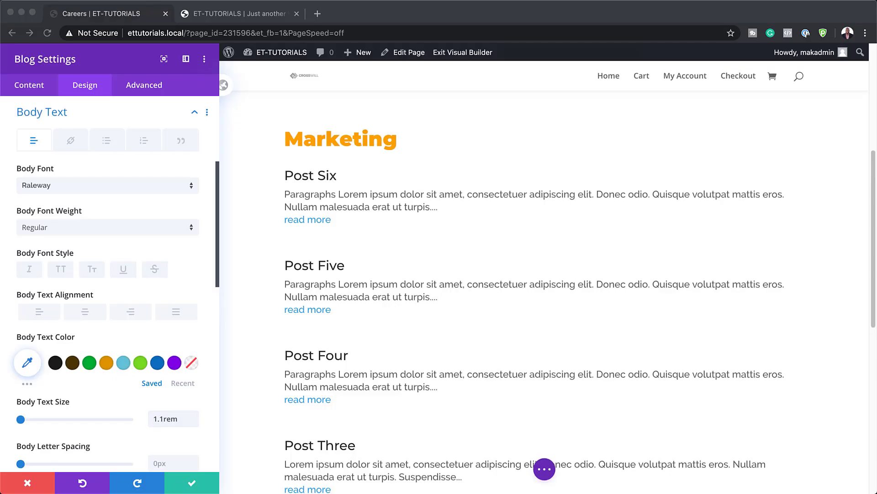
scroll(108, 418, down, 5)
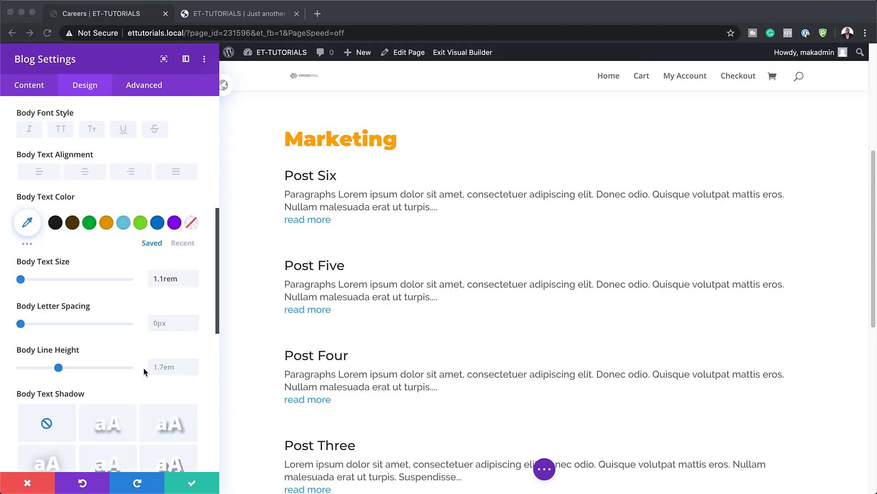
click(167, 365)
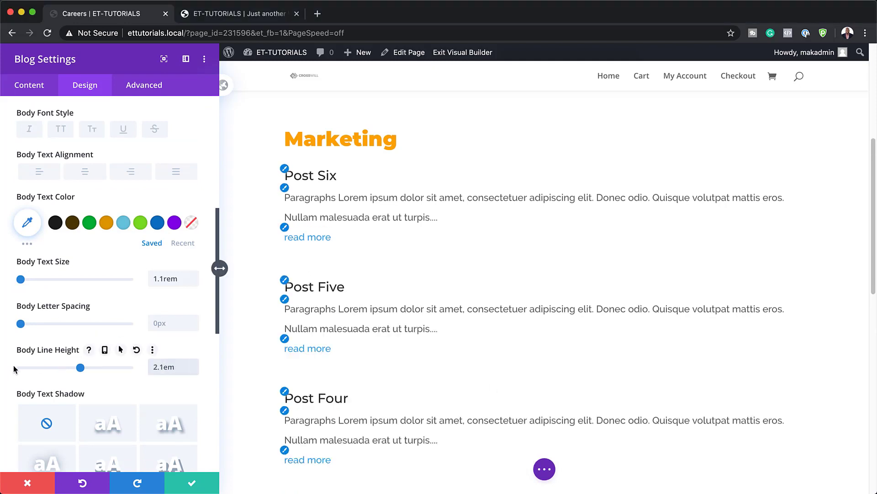
Step: Style the Read More text with the Montserrat font in uppercase
scroll(128, 368, down, 5)
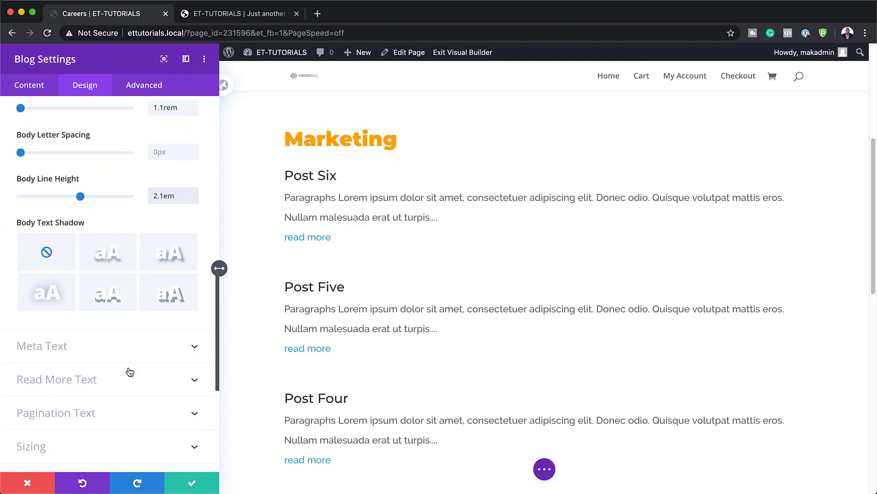
scroll(110, 363, down, 1)
click(93, 351)
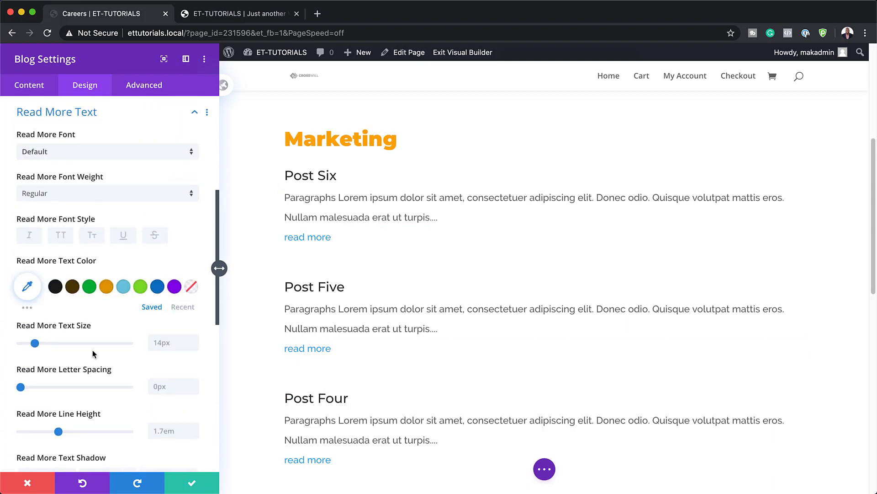
click(82, 151)
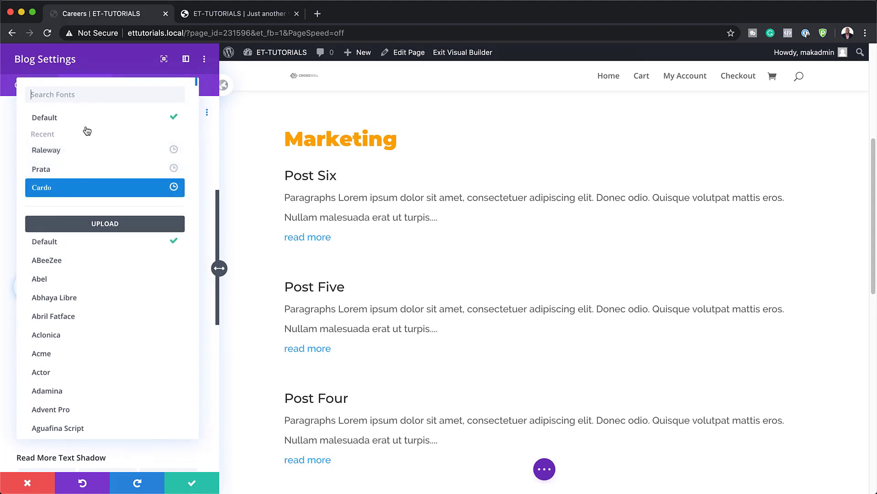
text(mont)
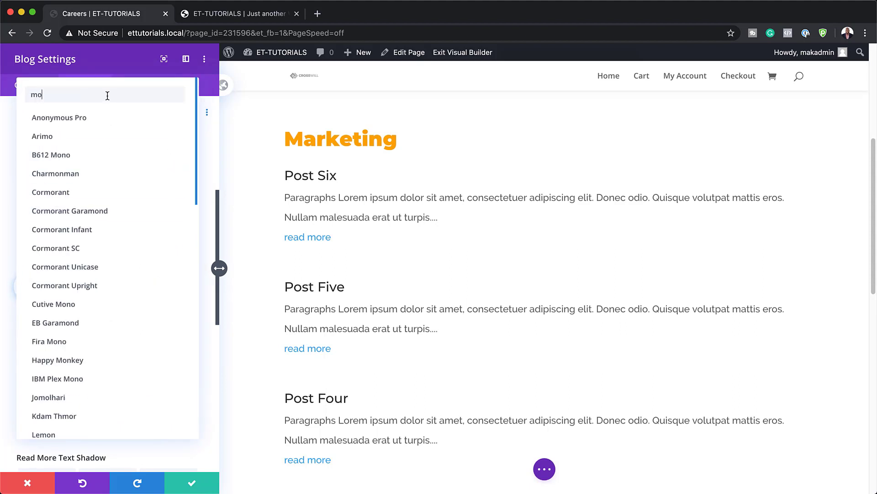
click(69, 156)
click(60, 236)
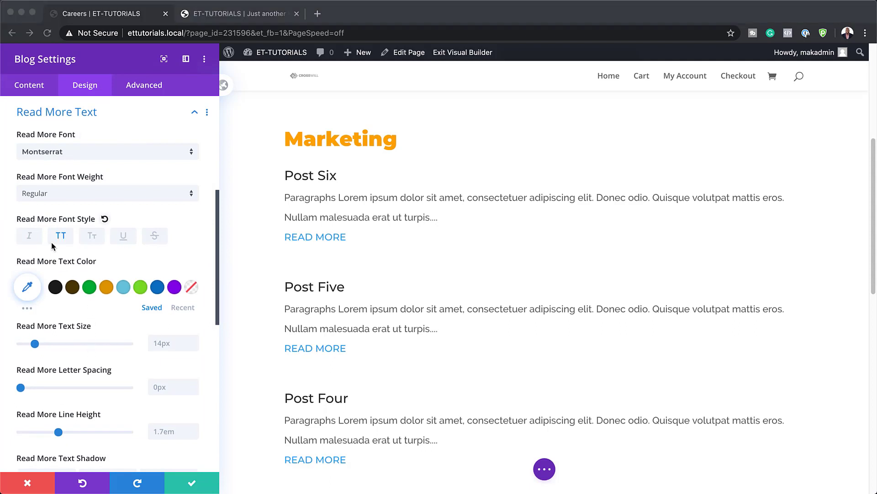
Step: Set the Read More text color to white and its text size to 1rem
click(192, 308)
click(73, 288)
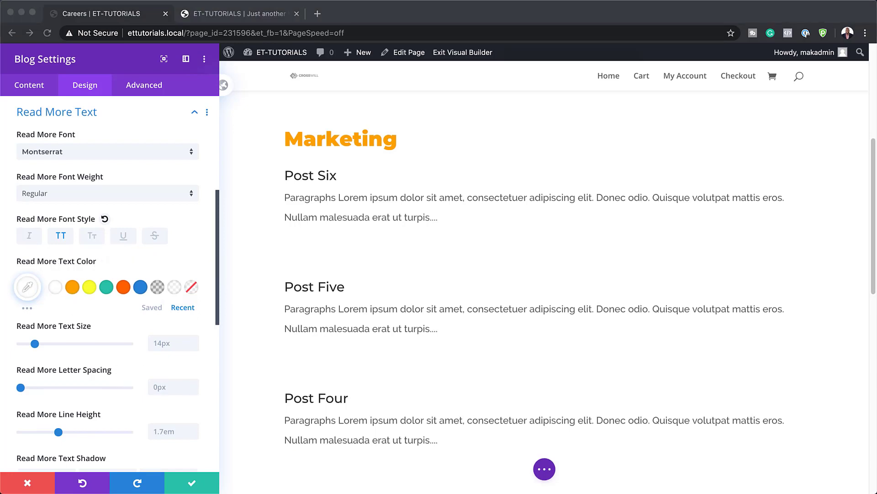
click(171, 343)
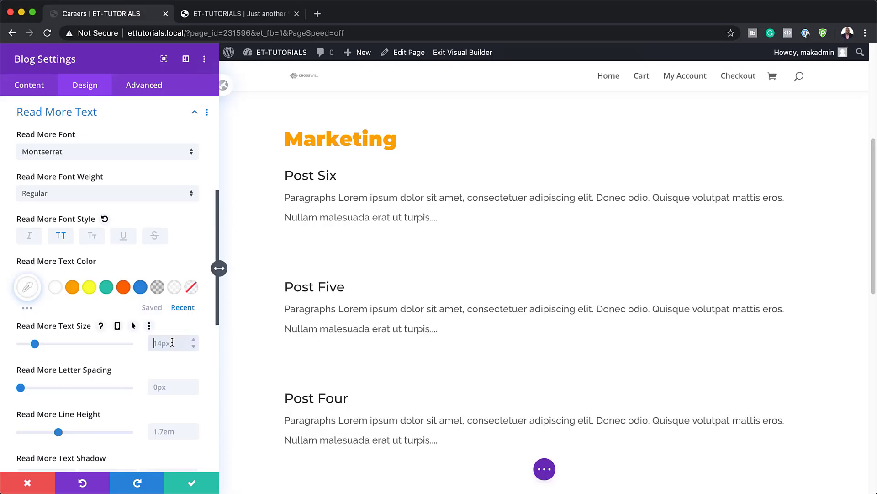
text(1rem)
scroll(124, 383, down, 3)
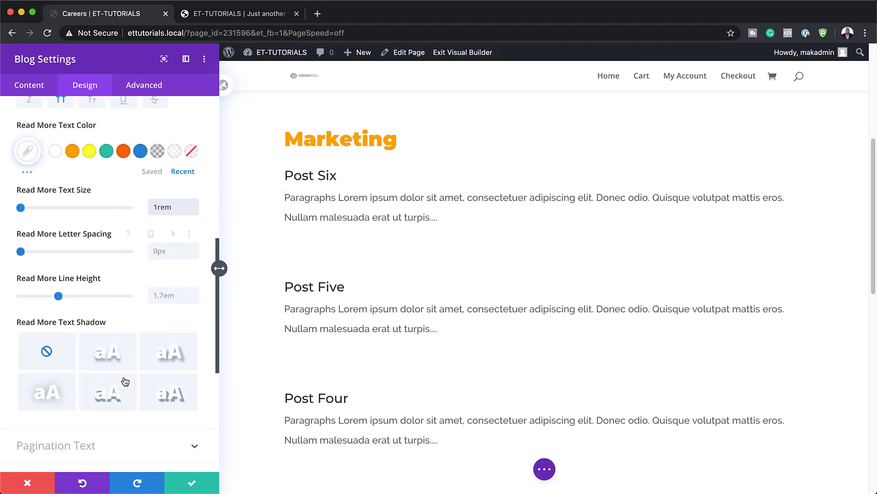
Step: Set the blog module's left margin to 100px and its top and bottom padding to 0px
scroll(125, 382, down, 3)
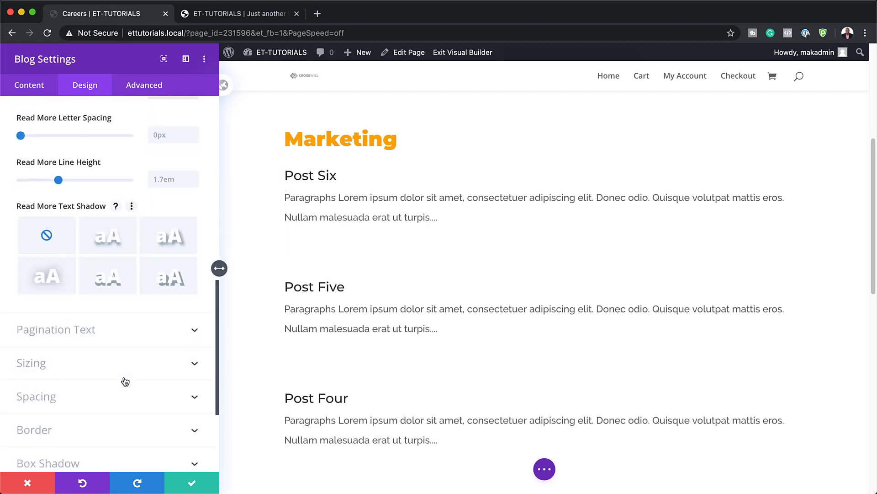
click(40, 401)
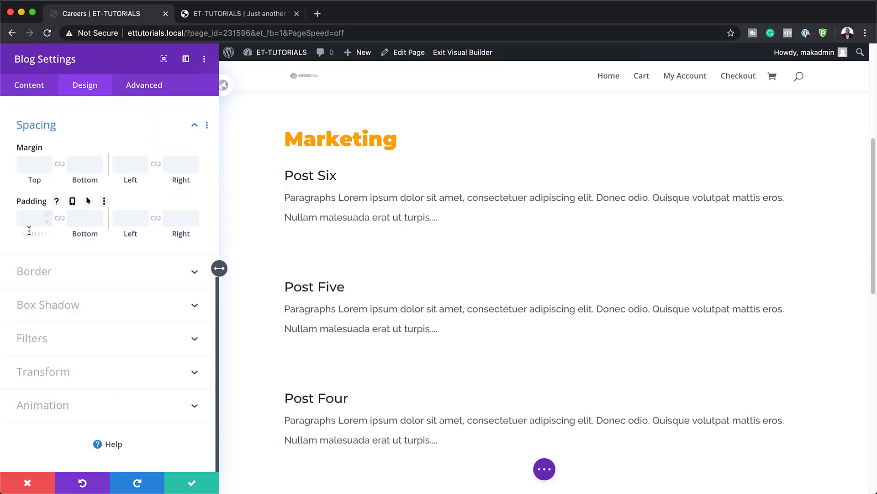
click(118, 165)
text(100px)
click(21, 219)
text(0px)
click(59, 218)
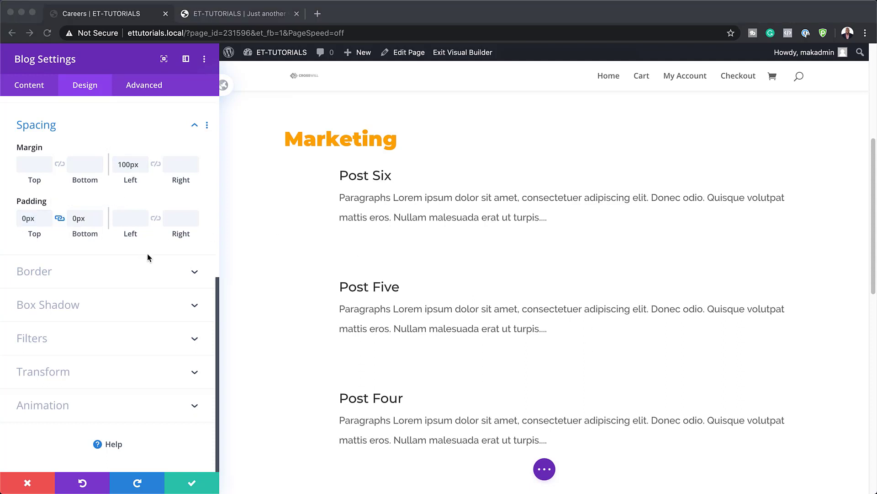
Step: Add Read More button CSS: max-width 200px, text-align center, padding 20px, margin-top 40px, border-radius 100px and an !important 126deg linear gradient #ff6600 0% to #fbff30 100%
click(149, 86)
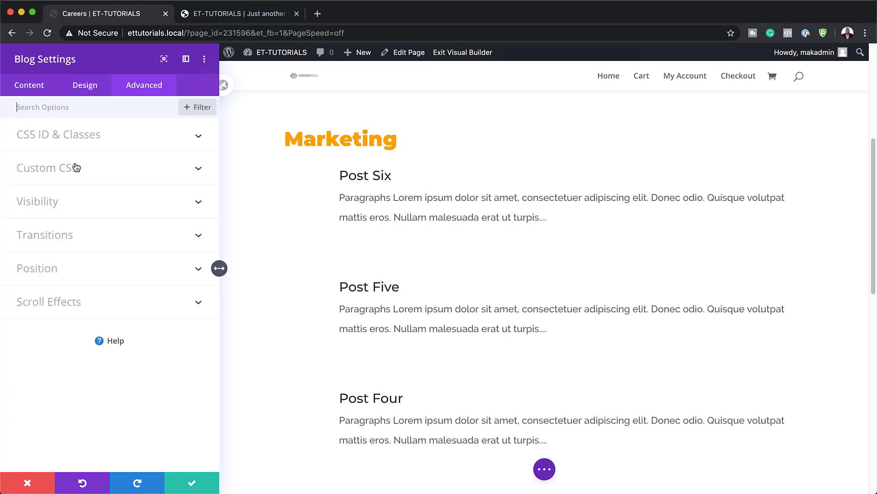
click(61, 170)
scroll(125, 421, down, 3)
scroll(126, 421, down, 5)
scroll(125, 425, down, 2)
click(102, 411)
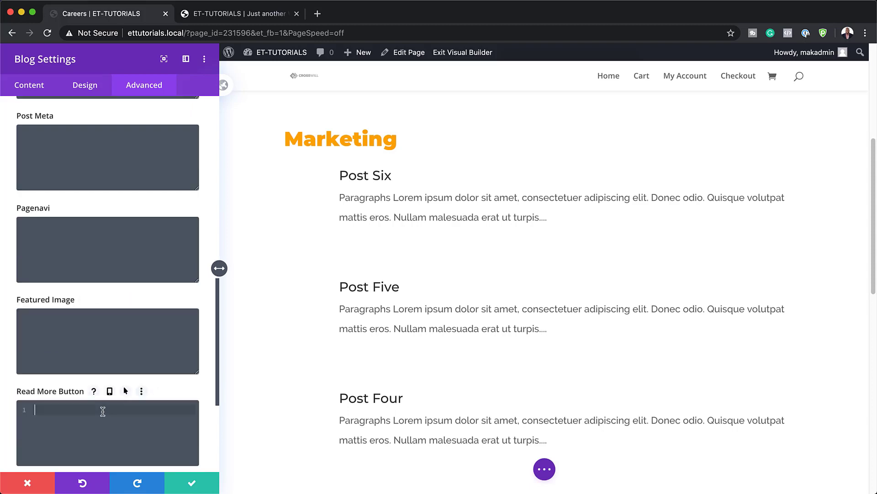
text(max-width: 200px; text-align: center; padding: 20px; margin-top: 40px; border-radius: 100px; background-image: linear-gradient(126deg,#ff6600 0%,#fbff30 100%)!important;)
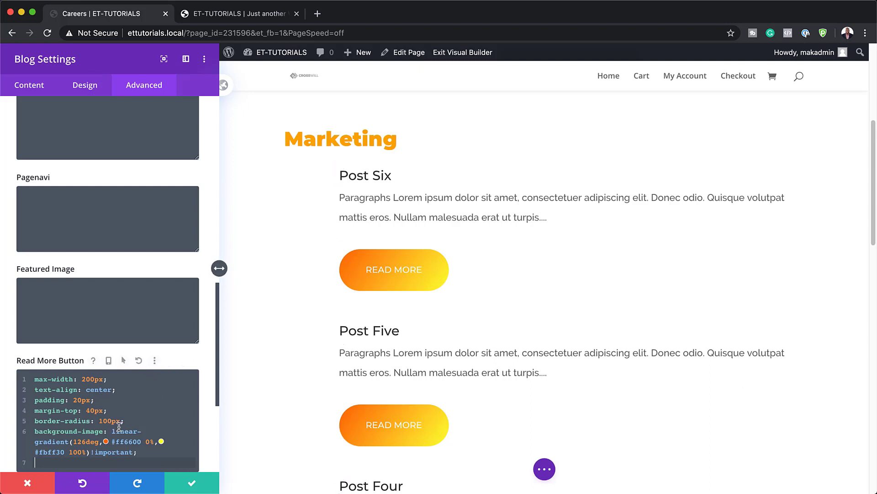
click(193, 486)
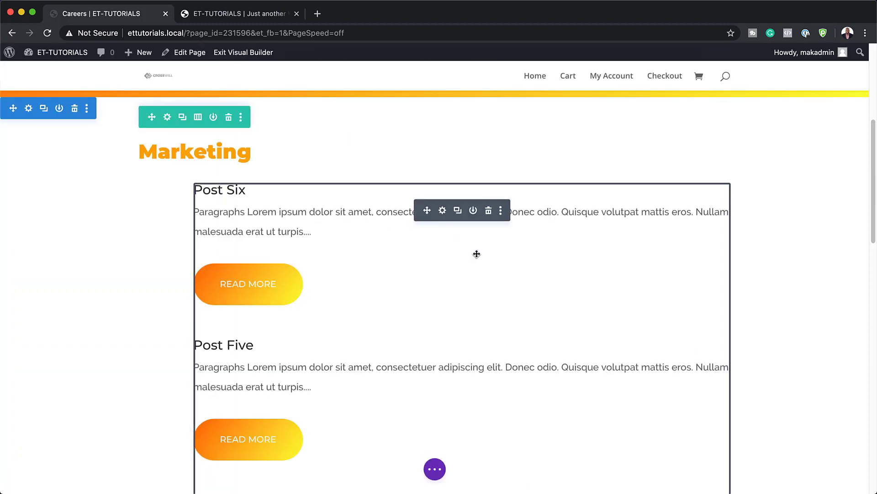
Step: Move the small orange divider from below the blog posts to directly under the Marketing heading
scroll(476, 253, down, 15)
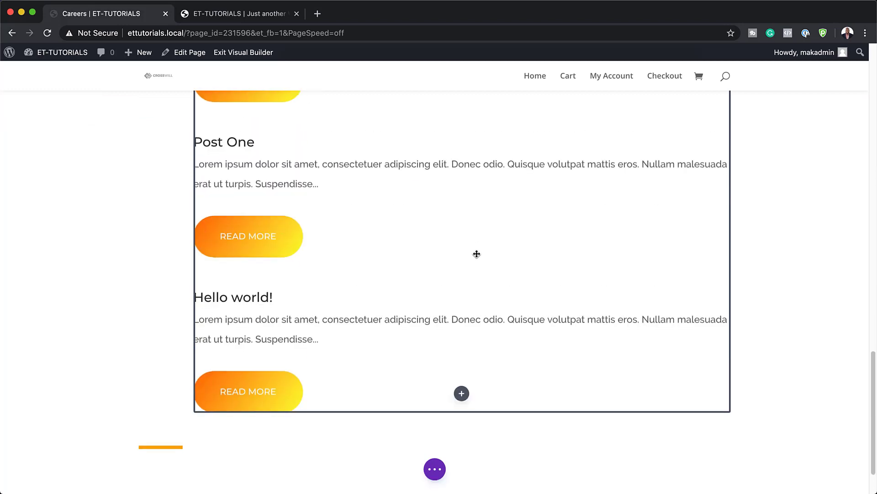
scroll(477, 254, down, 2)
mouse_move(164, 417)
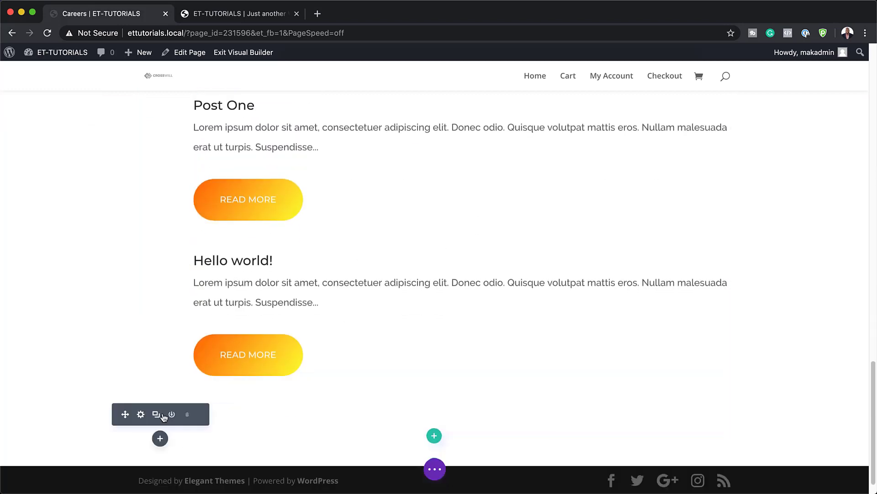
drag(126, 415, 196, 328)
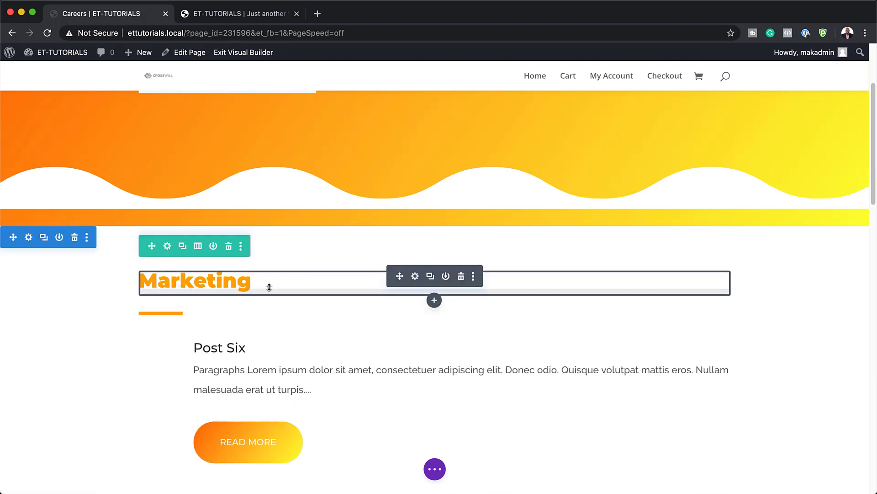
Step: Duplicate the Marketing row and change the copy's heading to "Development"
click(182, 247)
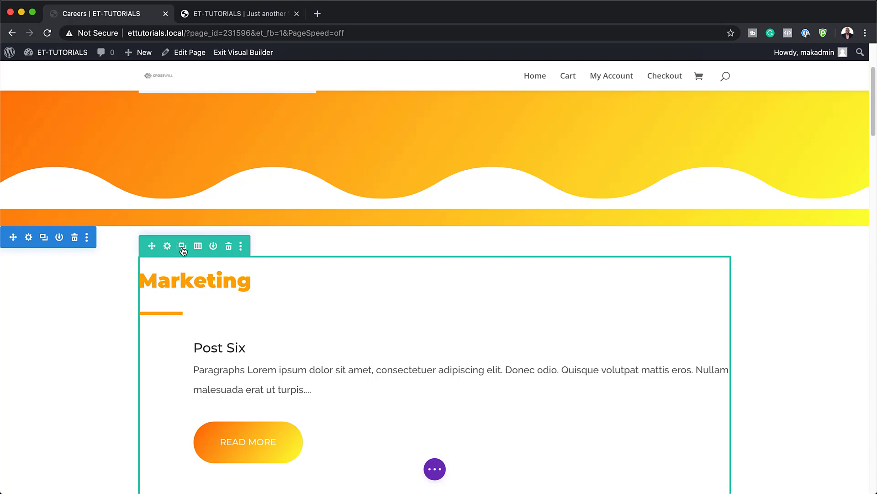
scroll(461, 368, down, 10)
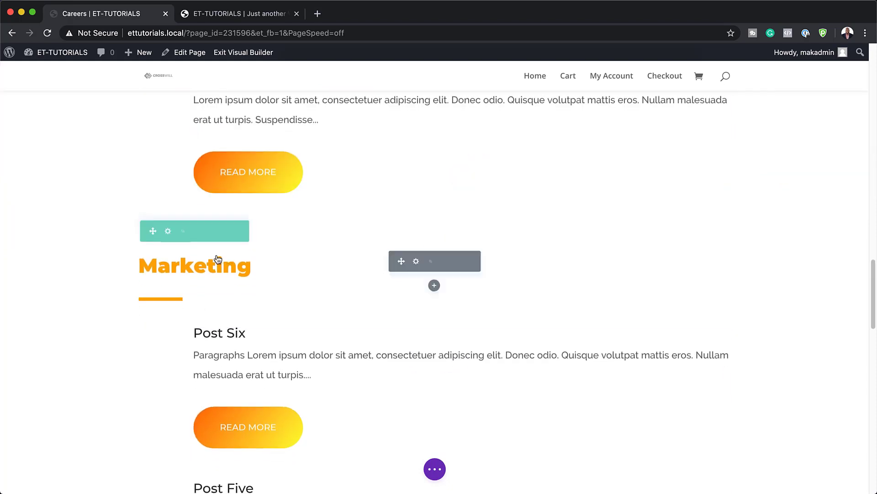
click(415, 261)
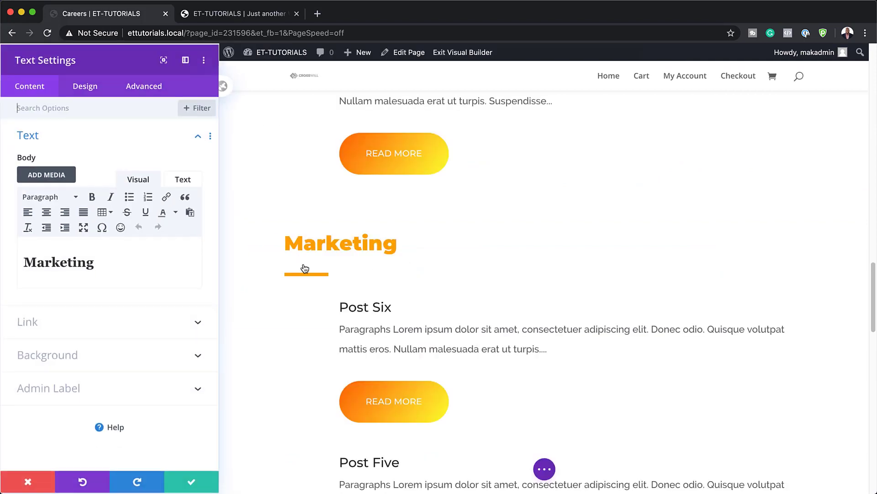
drag(96, 263, 12, 255)
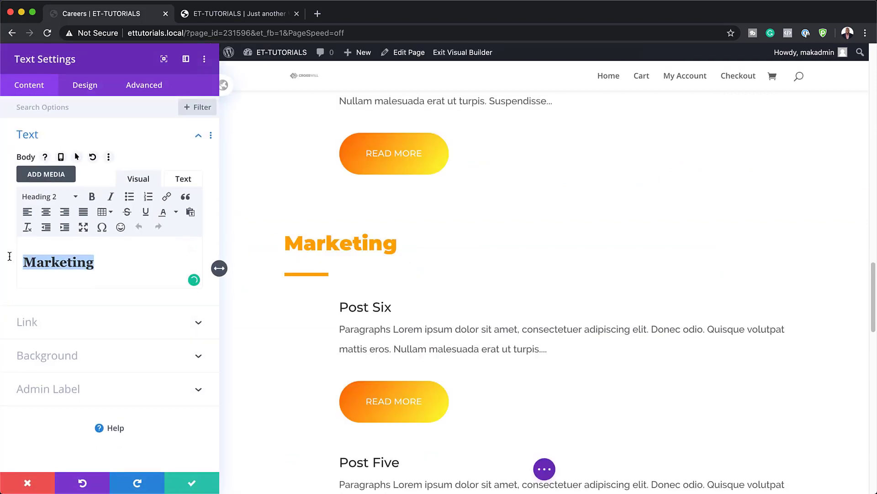
text(Deve)
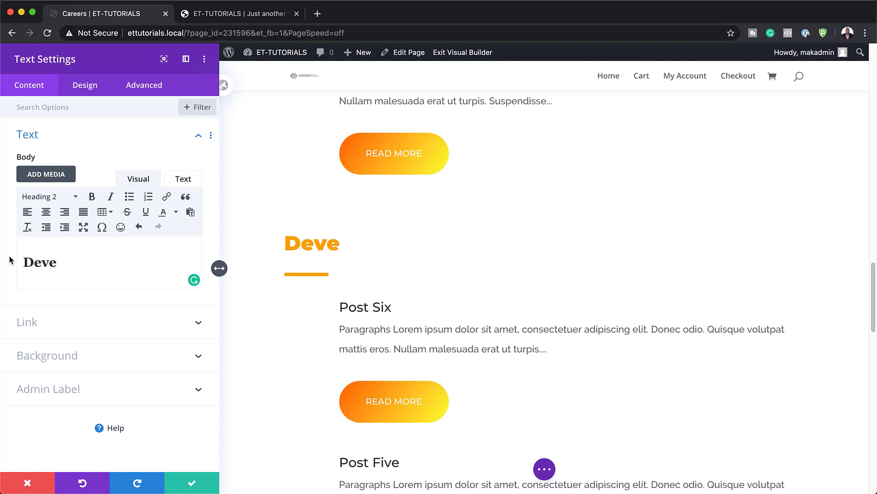
text(lopment)
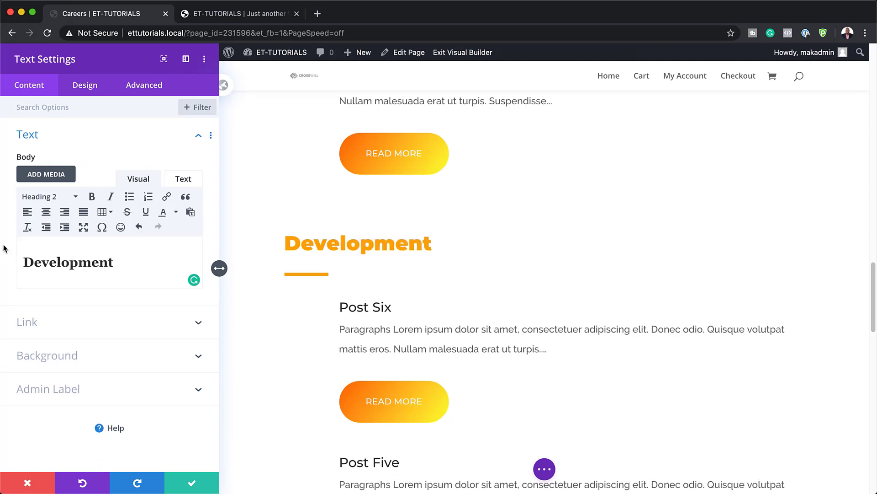
click(196, 483)
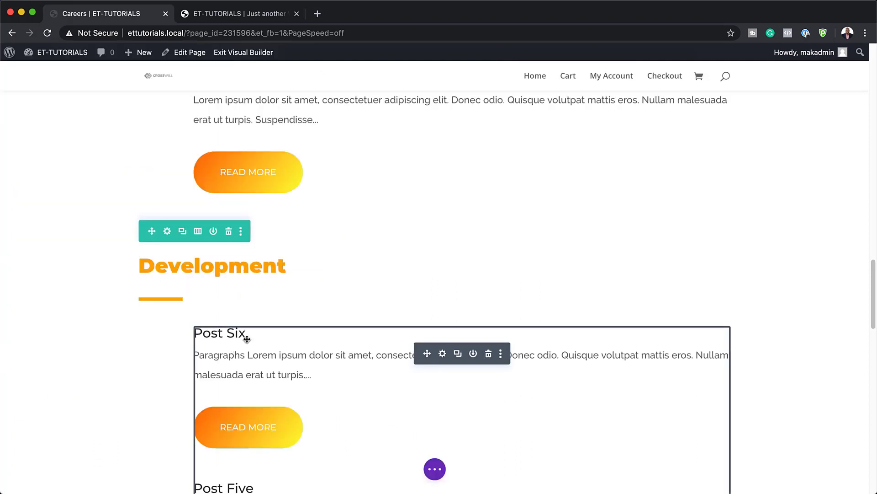
Step: Review the included category options in the Development blog module's content settings
click(444, 355)
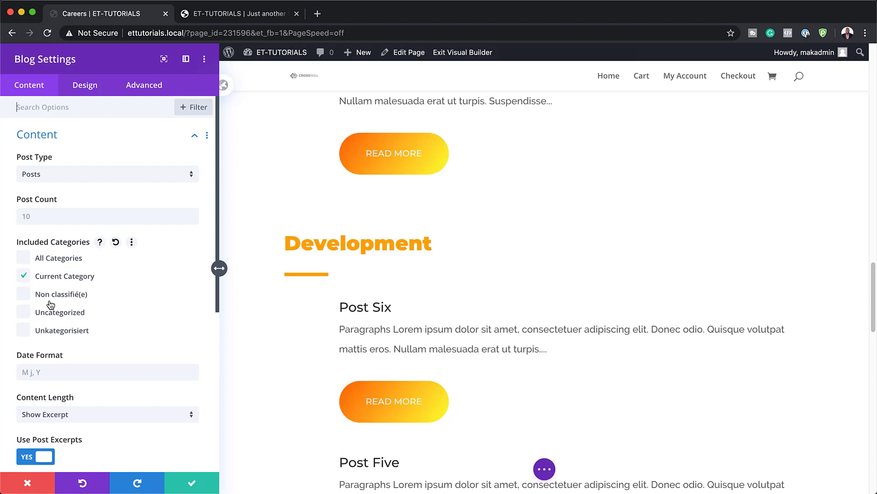
click(192, 484)
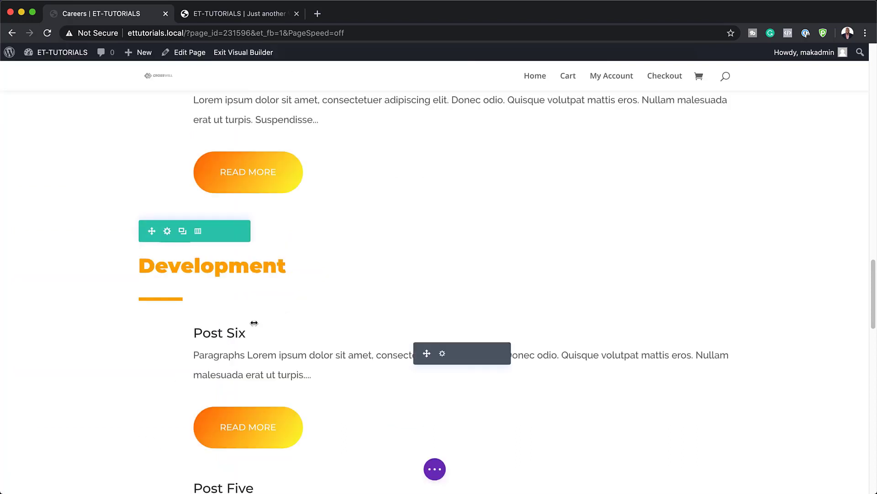
Step: Add a Code module below the Development blog styling .et_pb_posts .et_pb_post with box-shadow 0px 2px 50px 0px rgba(0,0,0,0.09), 50px padding, 20px border radius and #fff background
scroll(398, 335, down, 20)
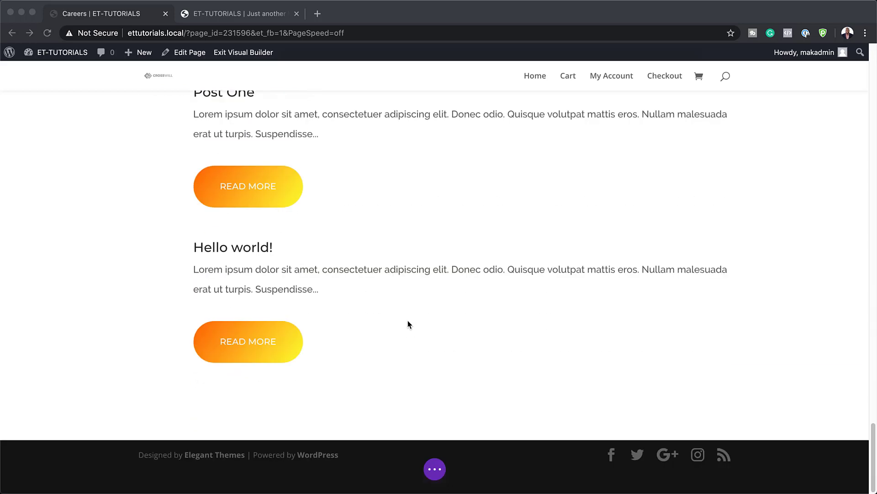
click(432, 266)
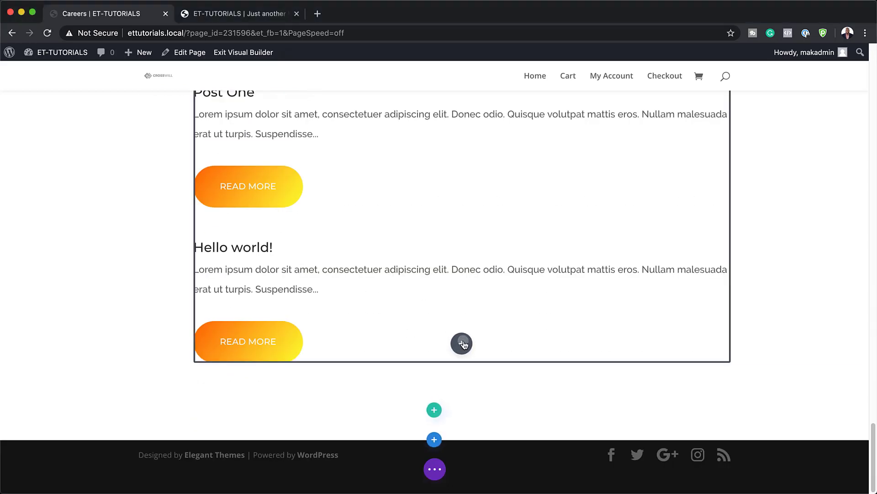
click(462, 343)
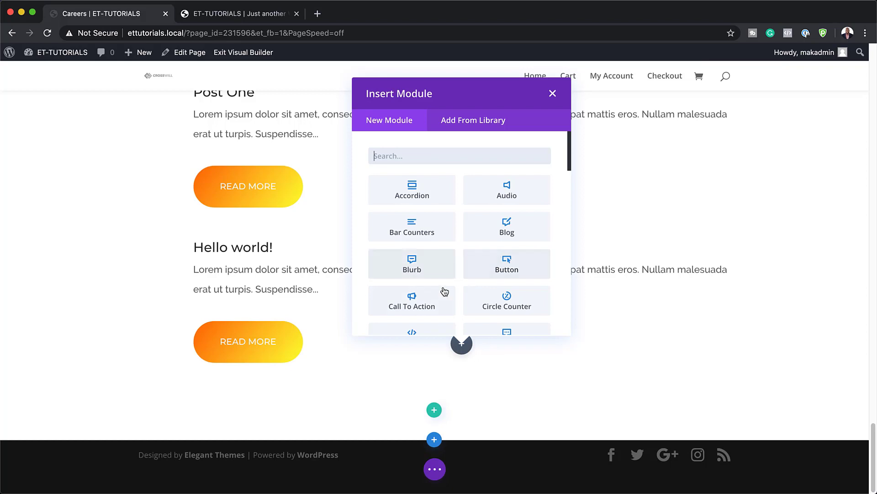
scroll(445, 293, down, 1)
click(434, 308)
click(92, 189)
text(<style> .et_pb_posts .et_pb_post { box-shadow: 0px 2px 50px 0px rgba(0,0,0,0.09); padding: 50px; border-radius: 20px; background-color: #fff; } </style>)
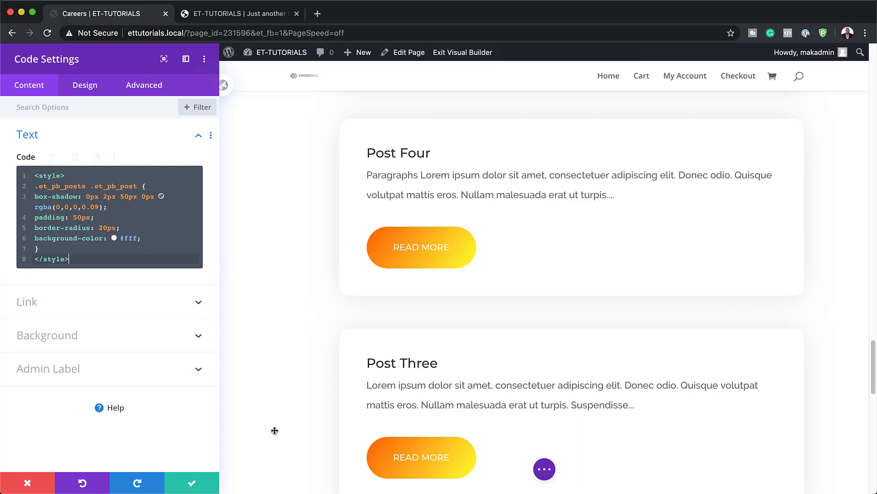
click(192, 485)
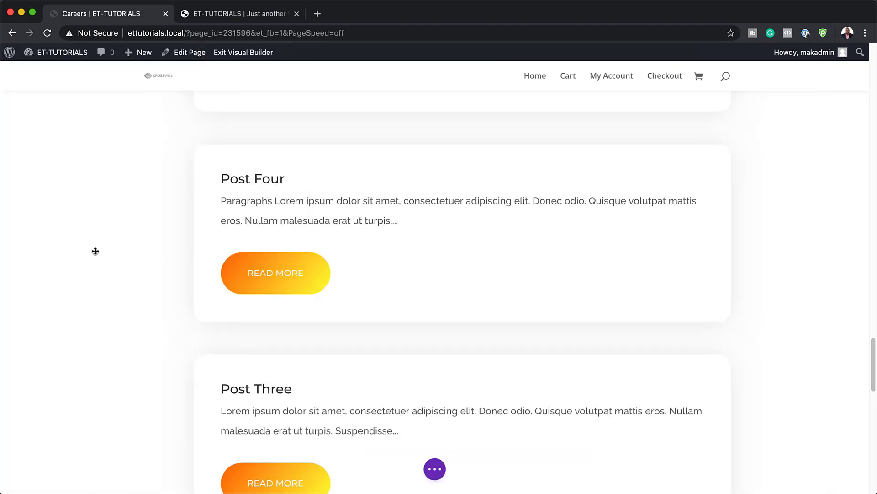
Step: Look over the hero section and the styled post cards across the Careers page in the builder
scroll(96, 250, up, 15)
scroll(99, 250, down, 10)
scroll(107, 247, up, 5)
scroll(108, 247, up, 15)
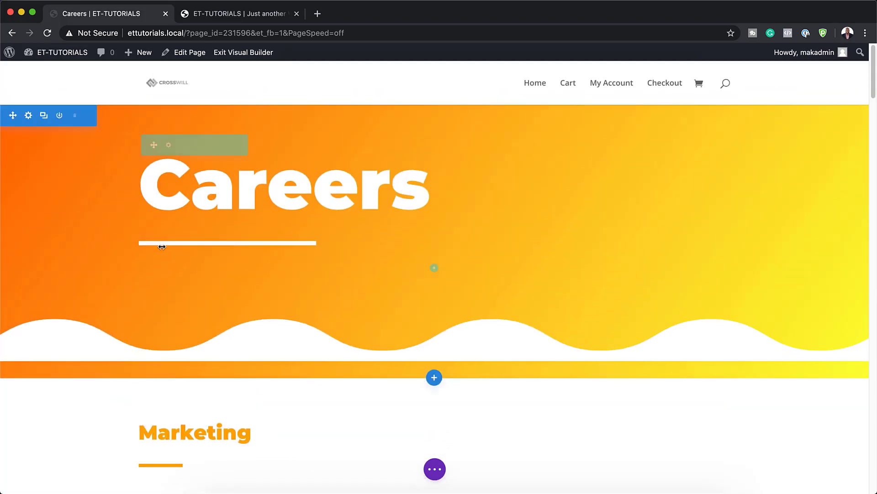
scroll(183, 247, down, 2)
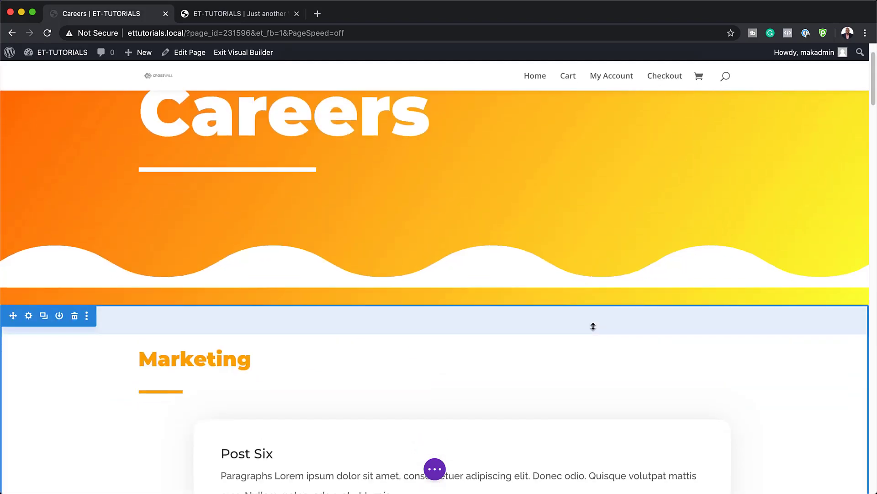
scroll(728, 339, down, 5)
scroll(729, 338, down, 6)
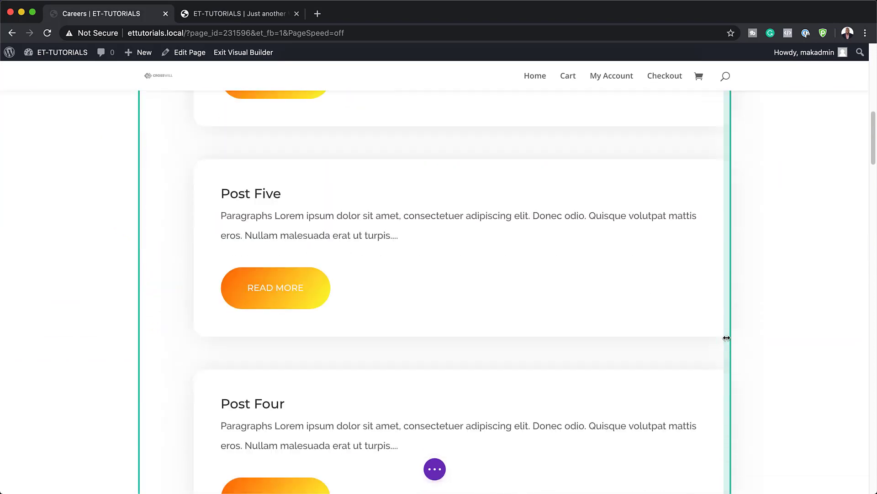
Step: Publish the Careers page and close its builder tab
click(435, 469)
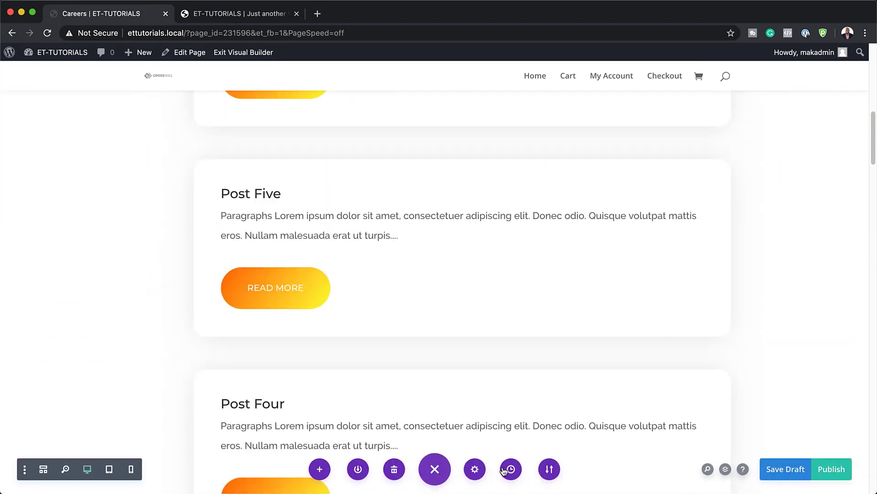
click(832, 469)
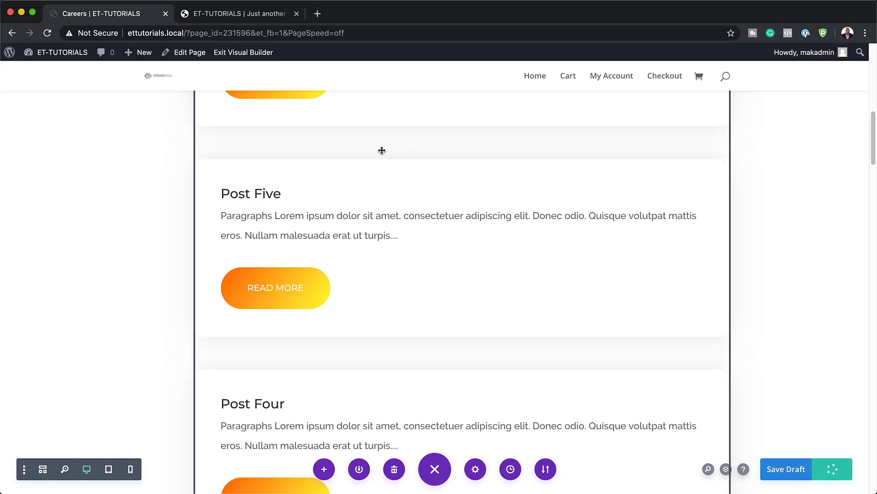
key(super+w)
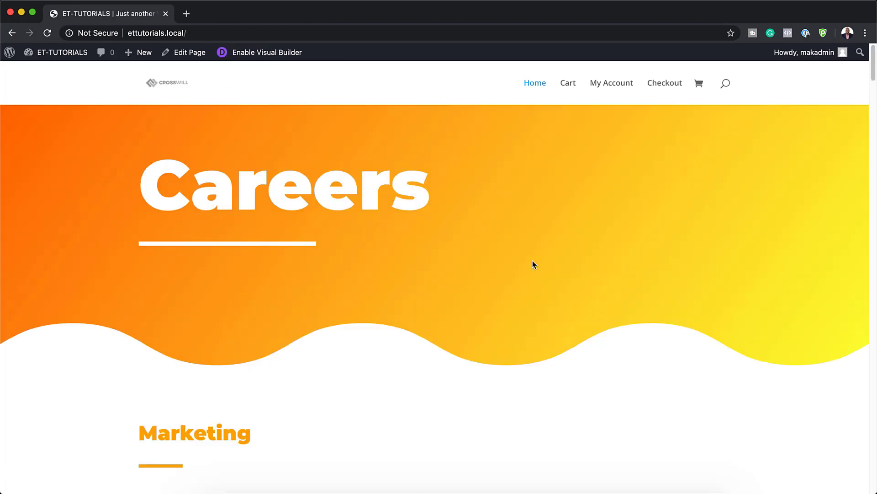
Step: Examine the hero, Marketing and Development sections and their post cards on the live site
scroll(649, 239, down, 5)
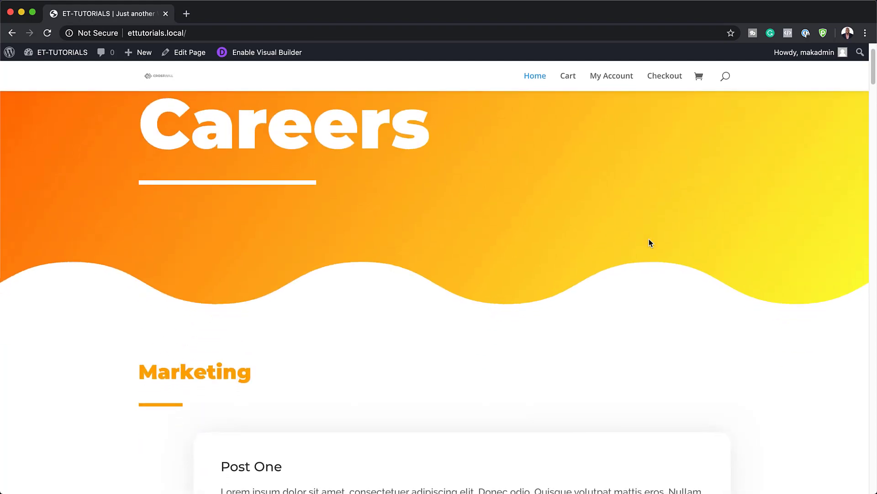
scroll(649, 240, down, 9)
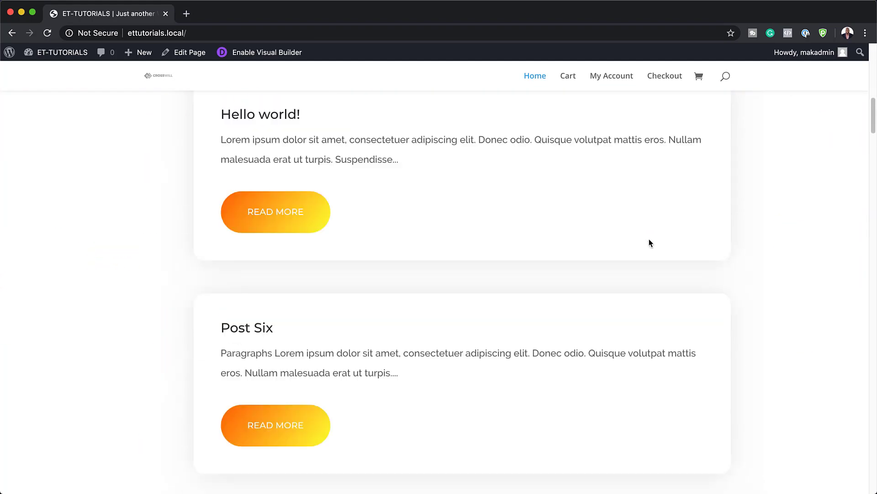
scroll(649, 239, down, 13)
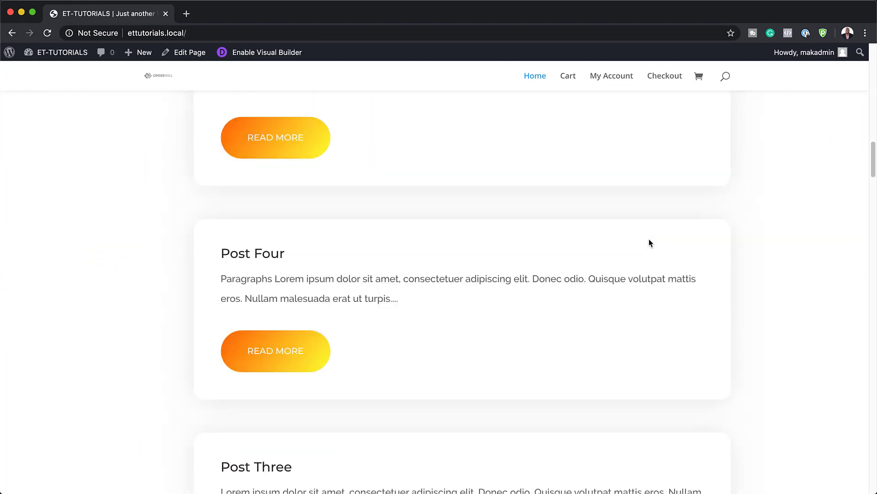
scroll(651, 243, down, 11)
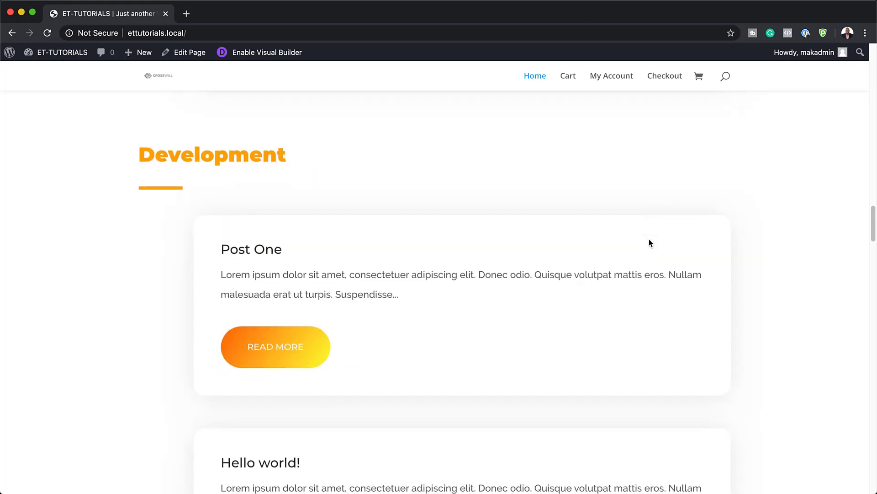
scroll(651, 242, down, 17)
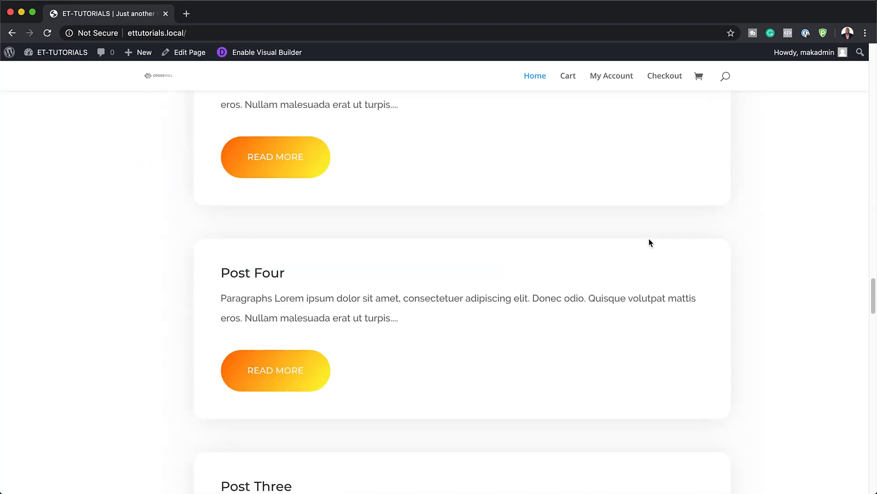
scroll(651, 243, down, 20)
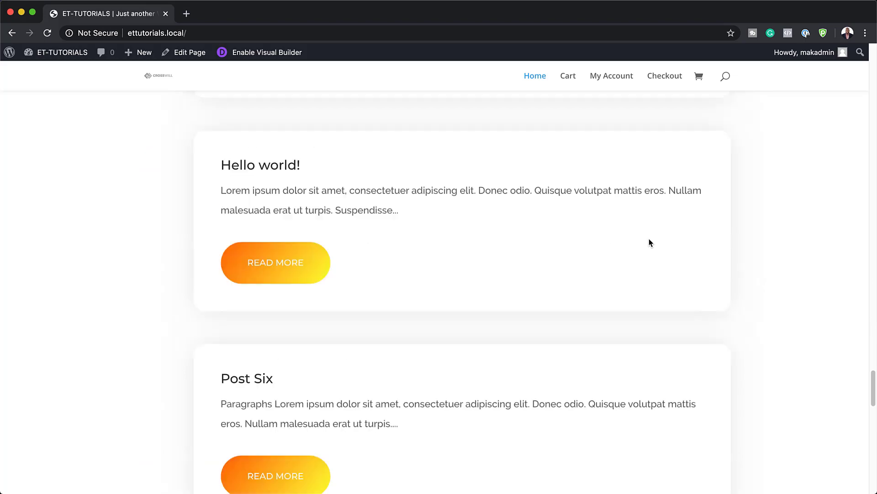
scroll(651, 243, down, 12)
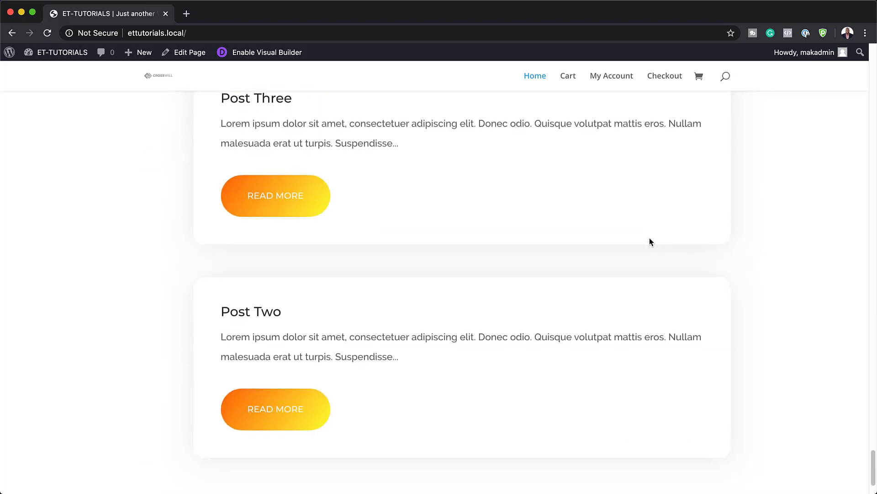
key(Home)
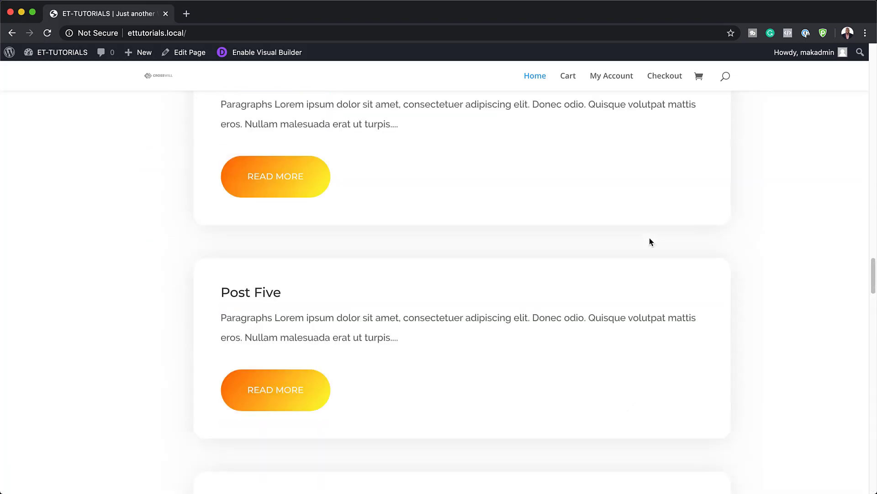